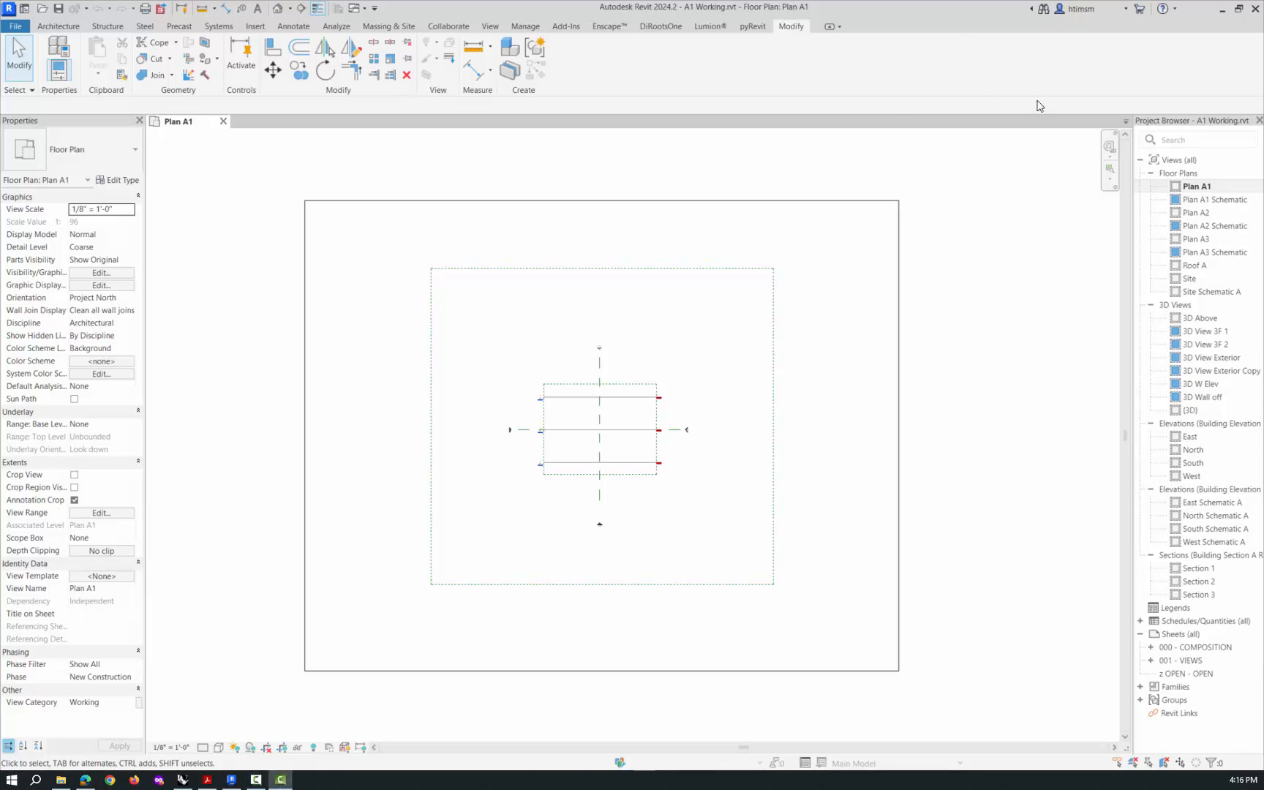
# Step: Open the Site floor plan and close the other inactive views
pyautogui.click(1189, 279)
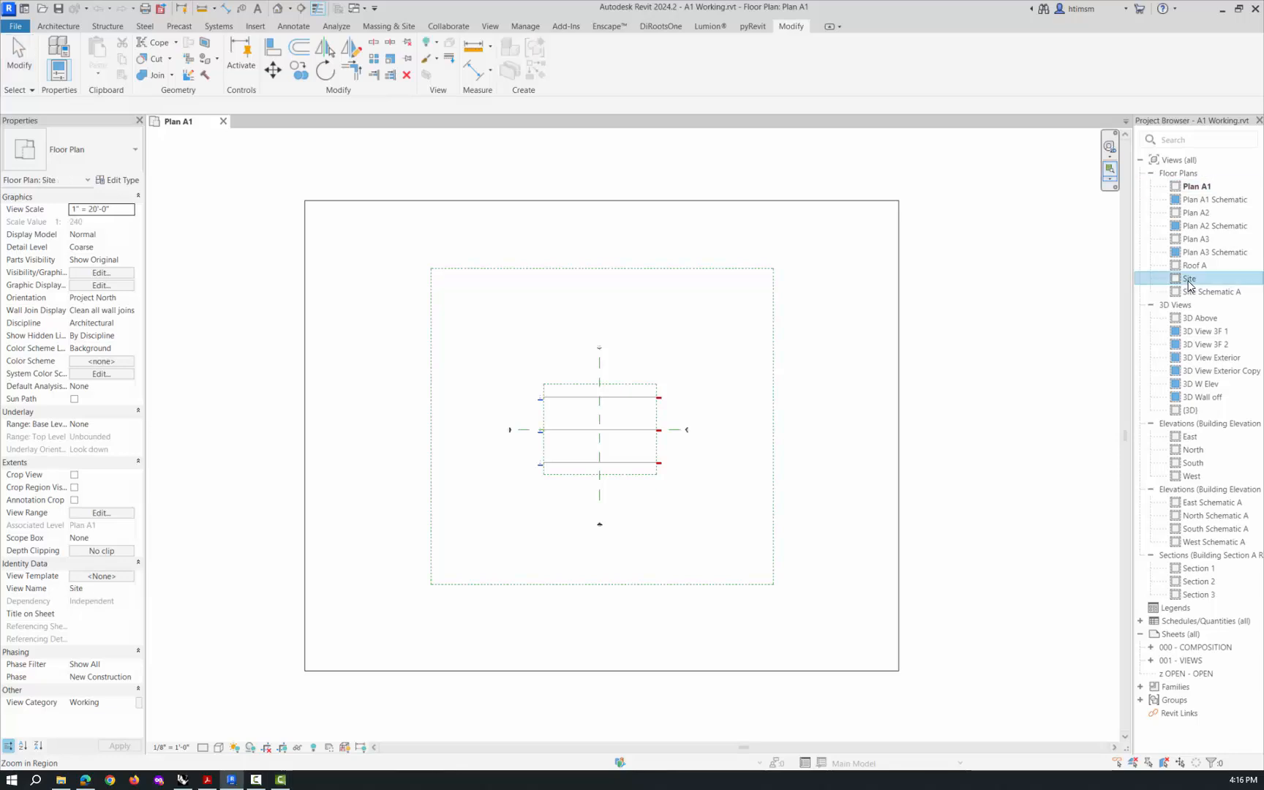
pyautogui.doubleClick(1188, 282)
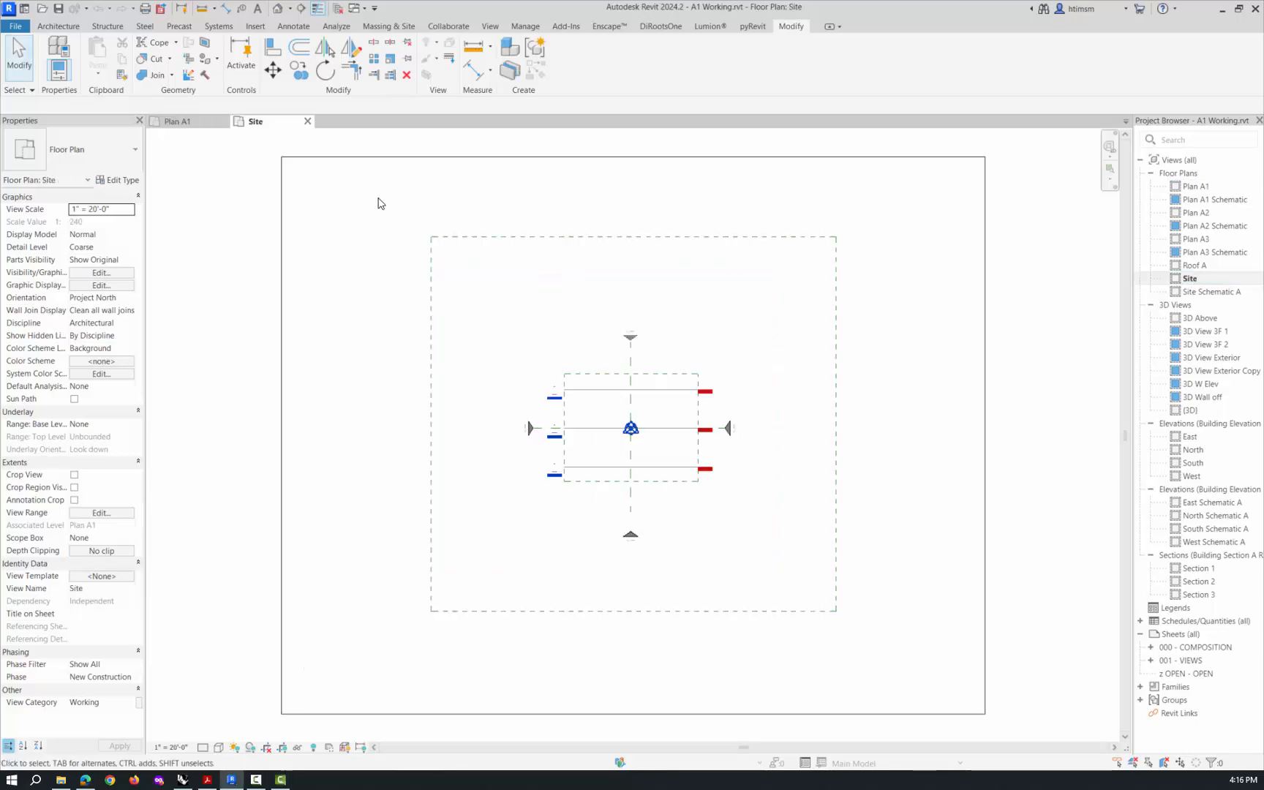
pyautogui.click(339, 13)
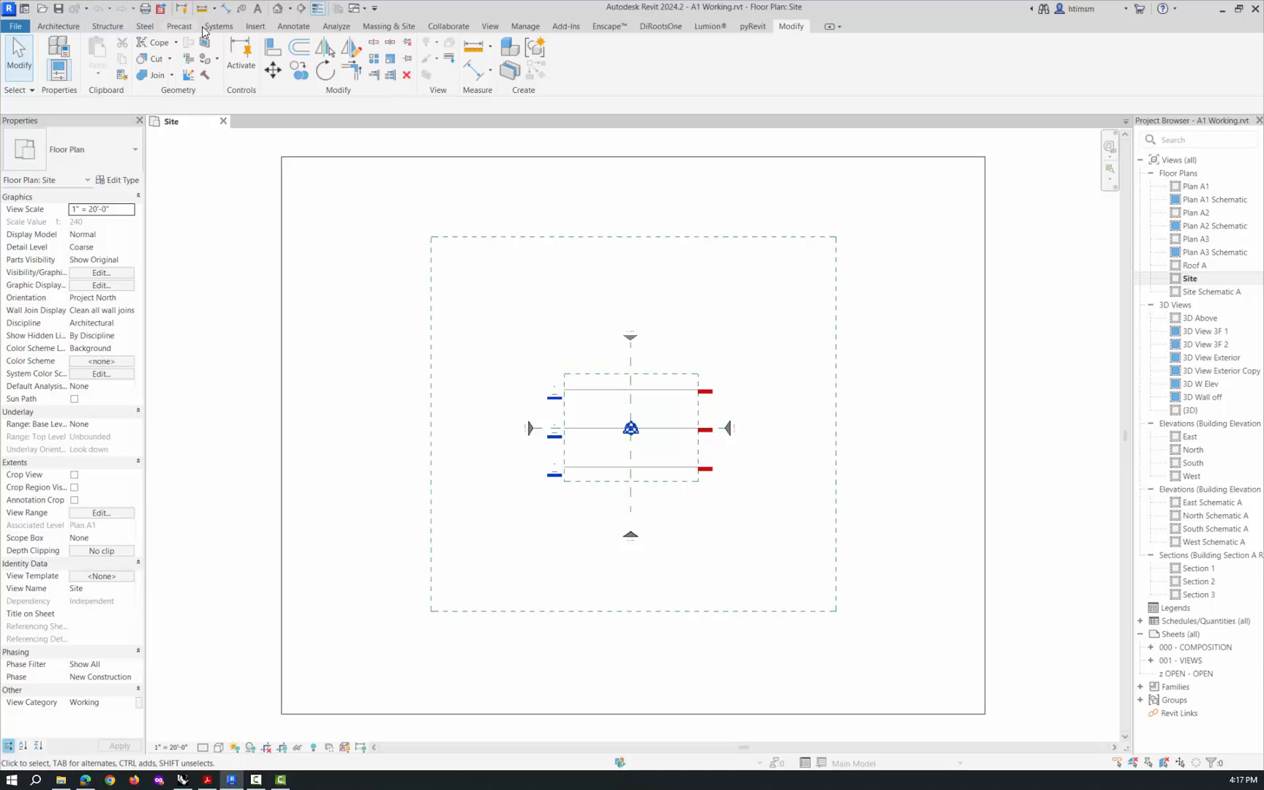
# Step: Start a CAD import, browse to the A1a FOBA Inserting folder and list Rhino files (*.3dm)
pyautogui.click(255, 27)
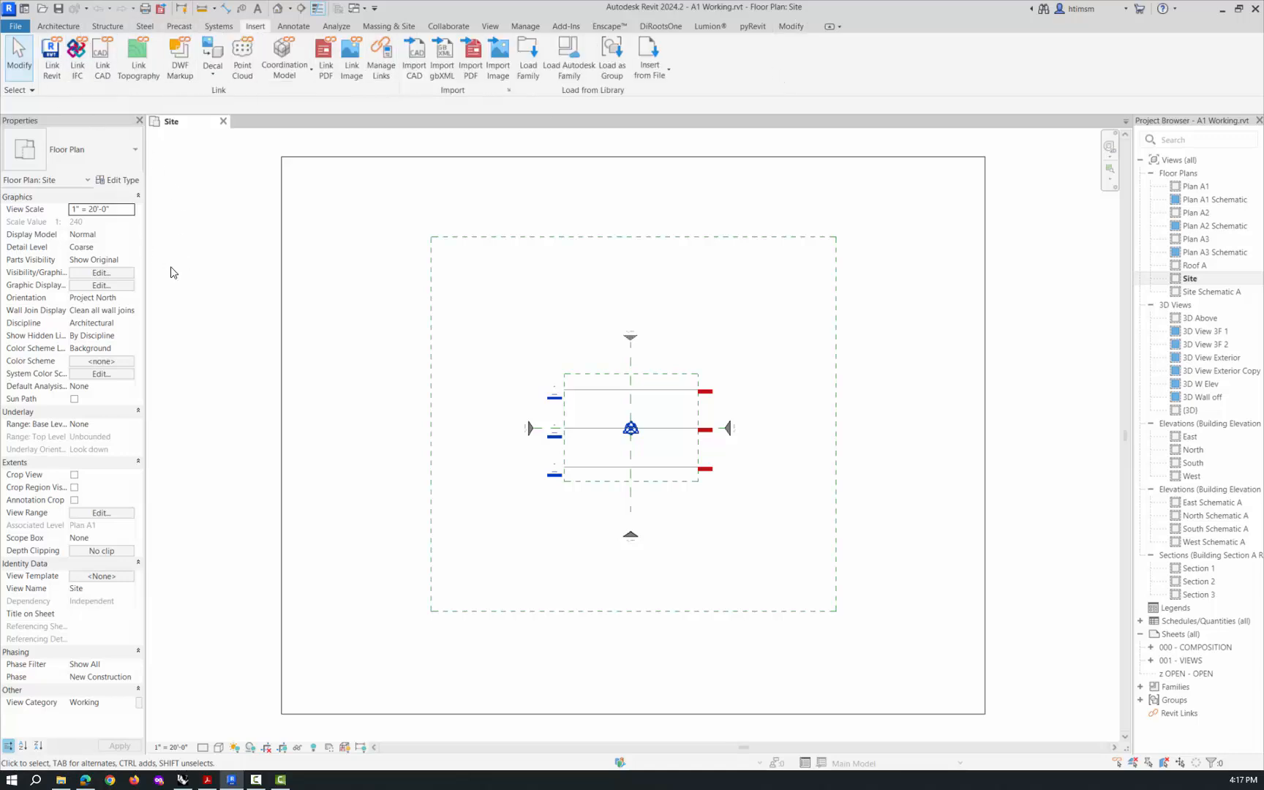
pyautogui.click(417, 60)
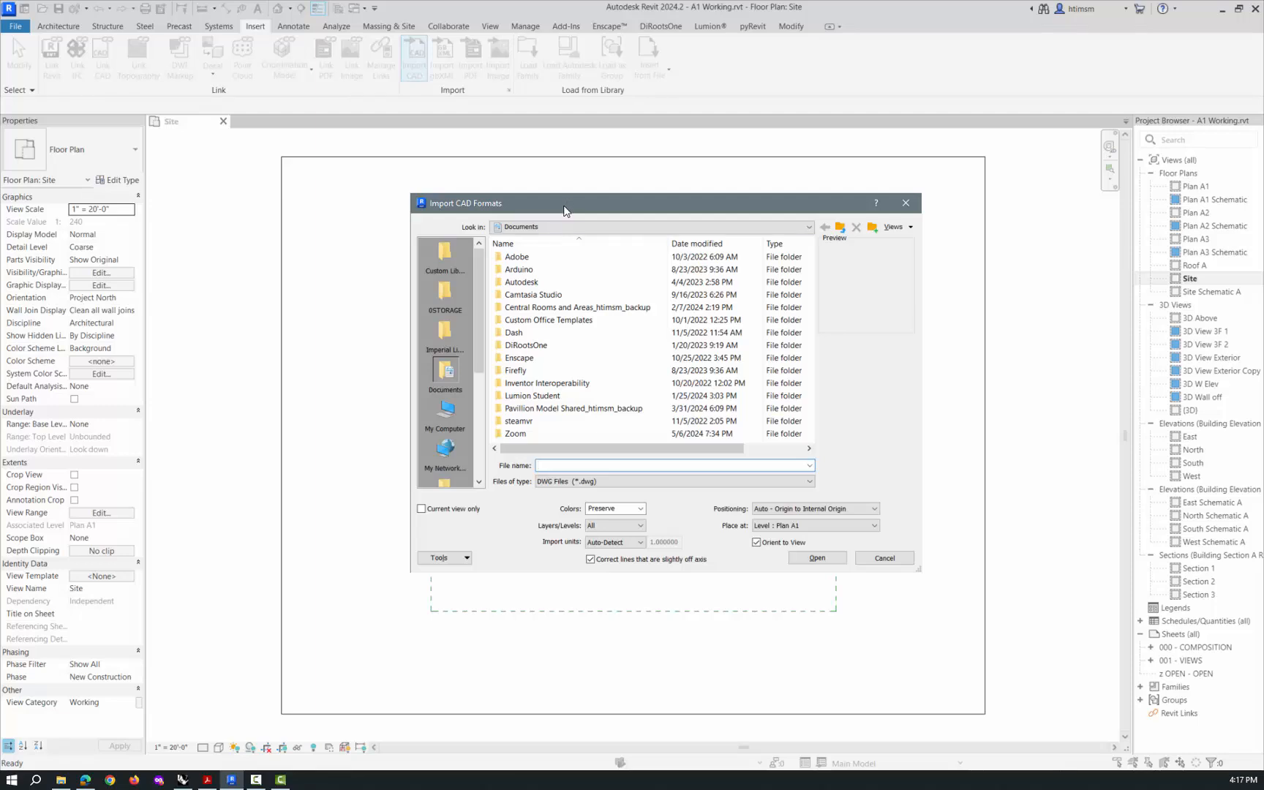
pyautogui.moveTo(564, 210); pyautogui.dragTo(373, 214)
pyautogui.click(254, 297)
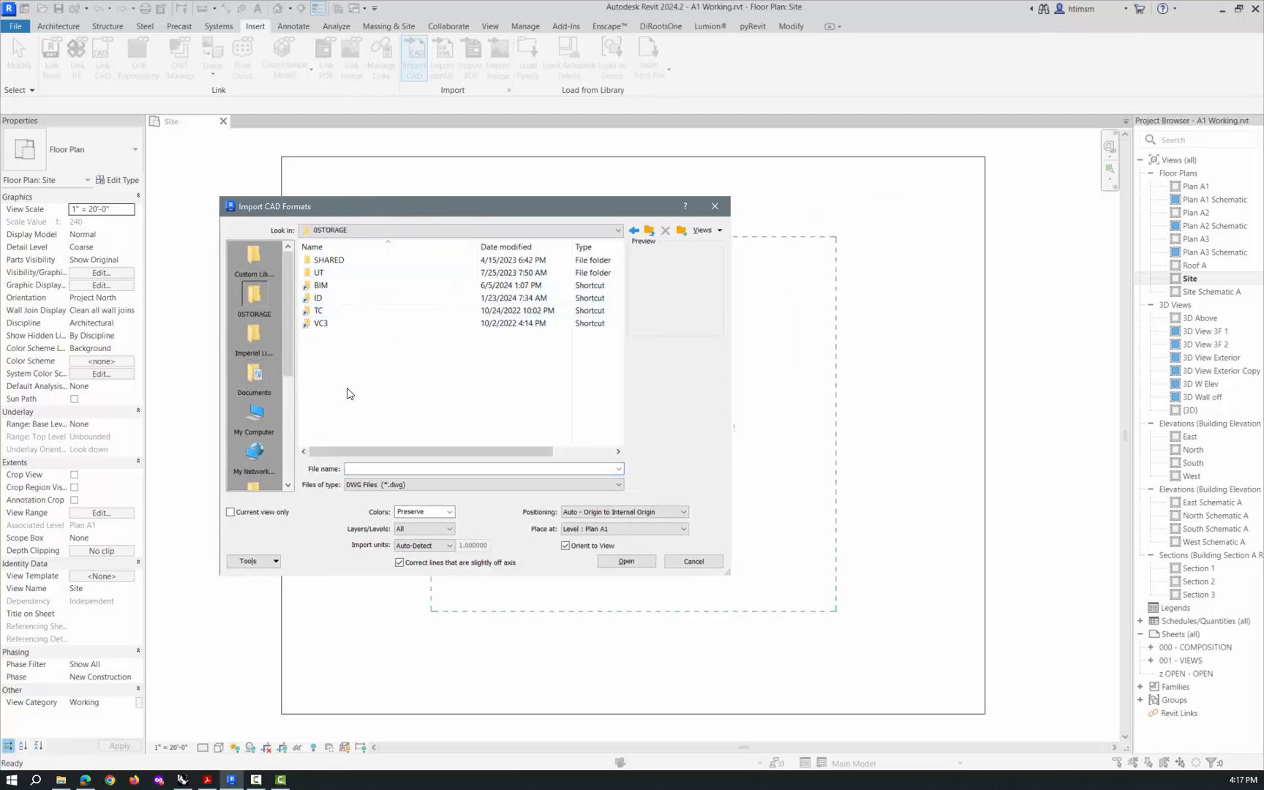
pyautogui.click(341, 288)
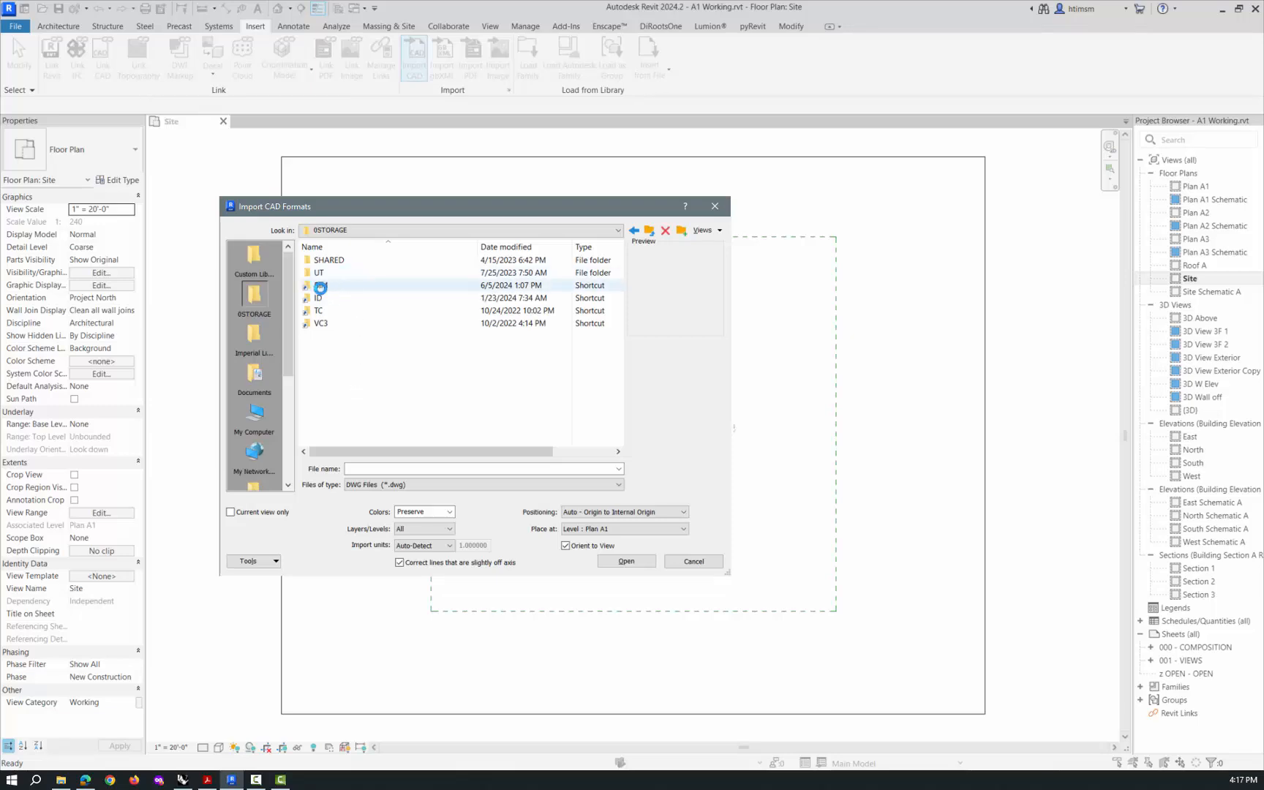
pyautogui.doubleClick(320, 287)
pyautogui.doubleClick(326, 300)
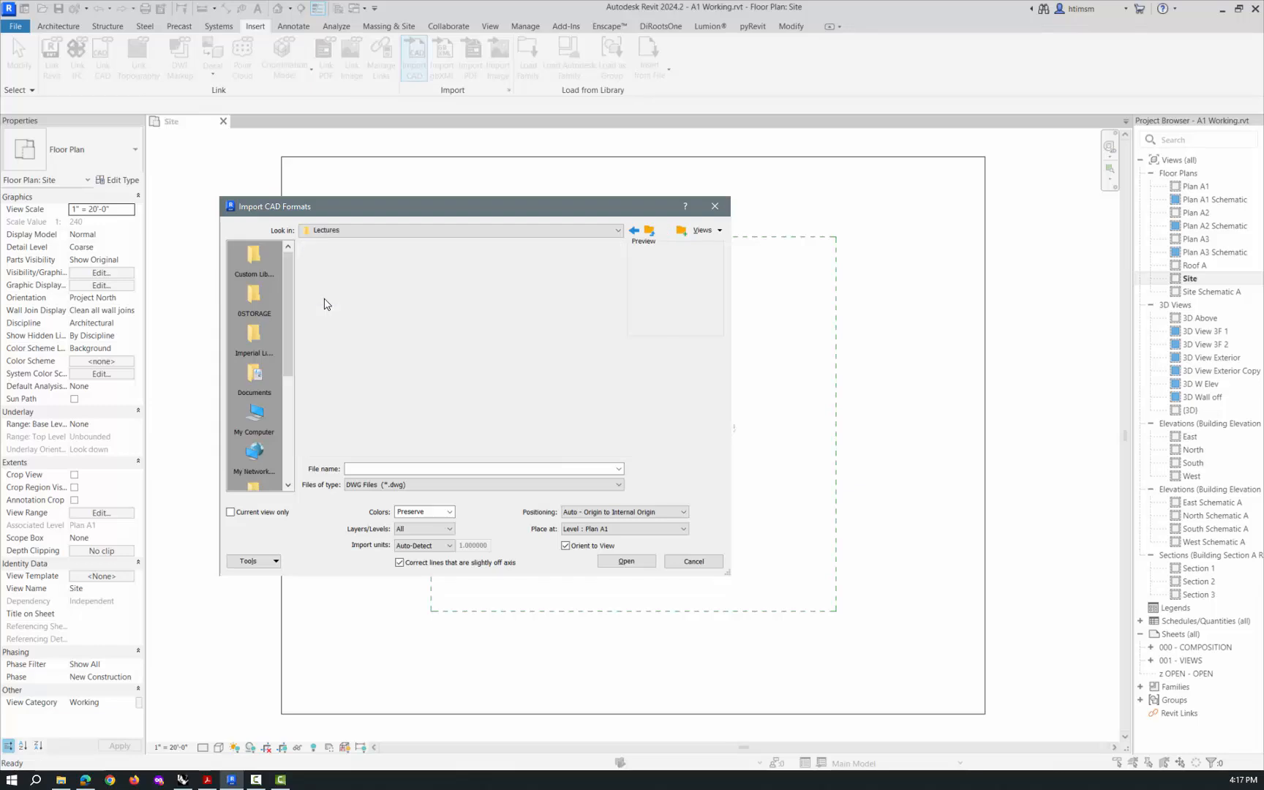
pyautogui.doubleClick(329, 285)
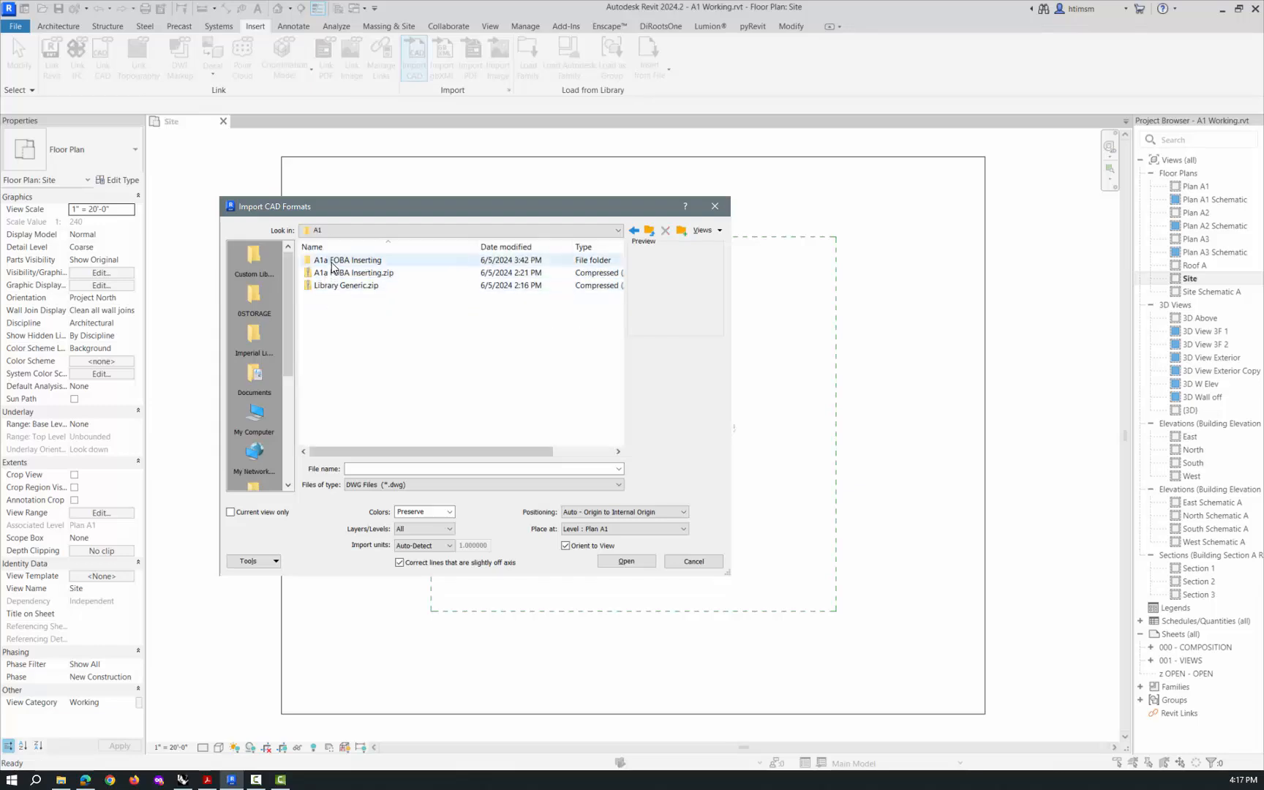
pyautogui.doubleClick(327, 260)
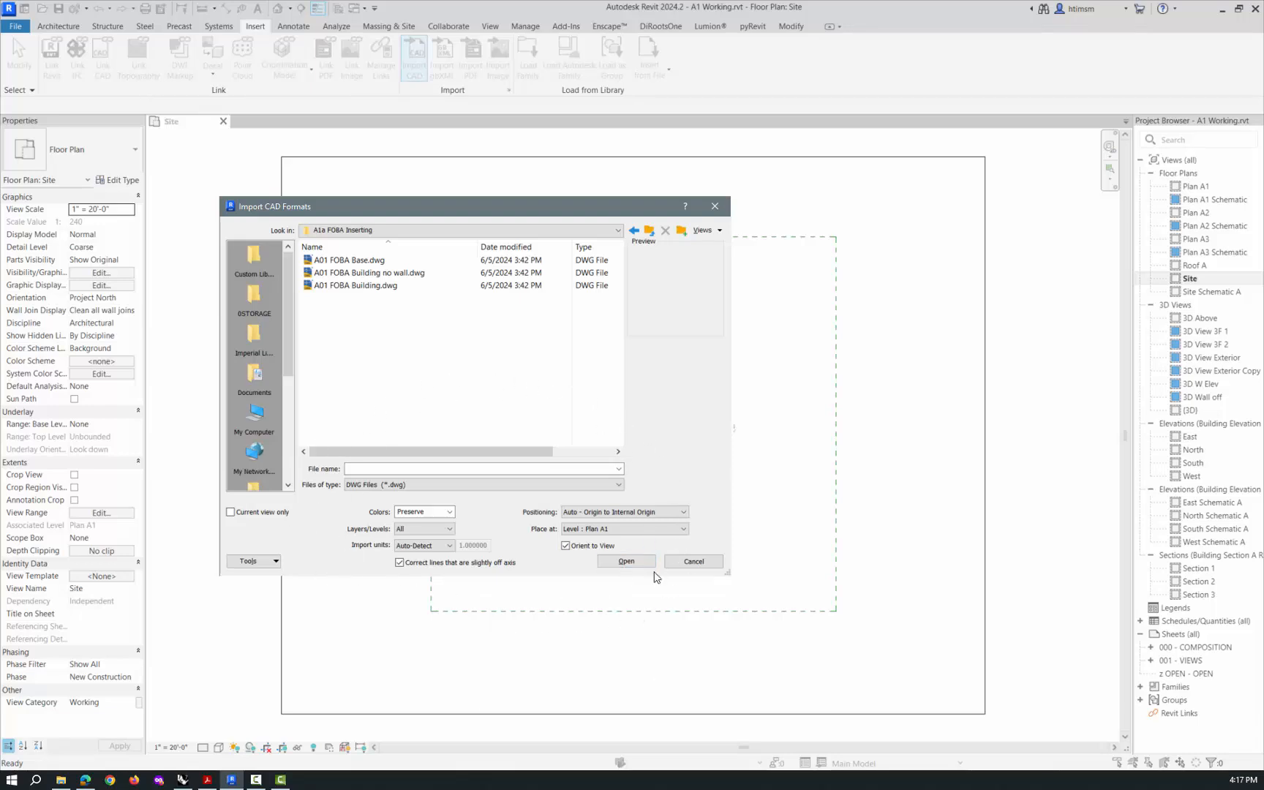
pyautogui.click(452, 485)
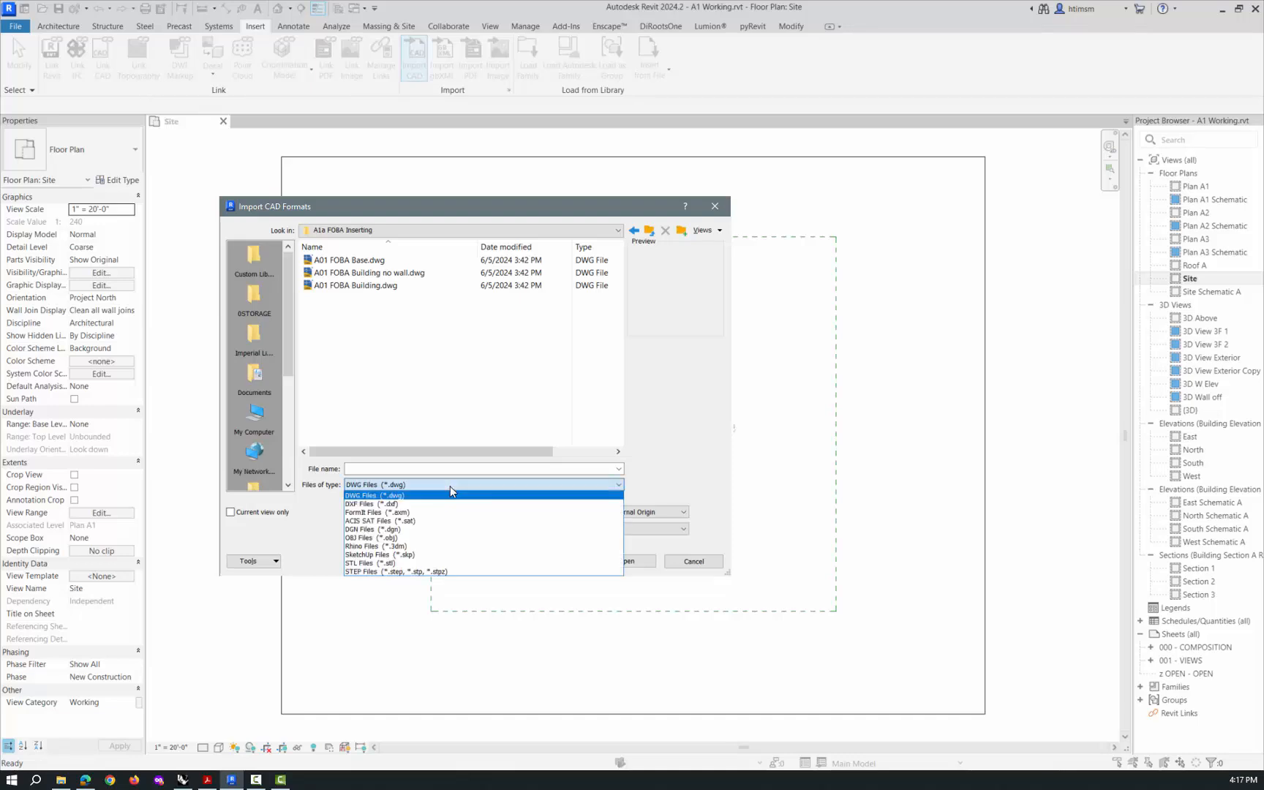
pyautogui.click(448, 547)
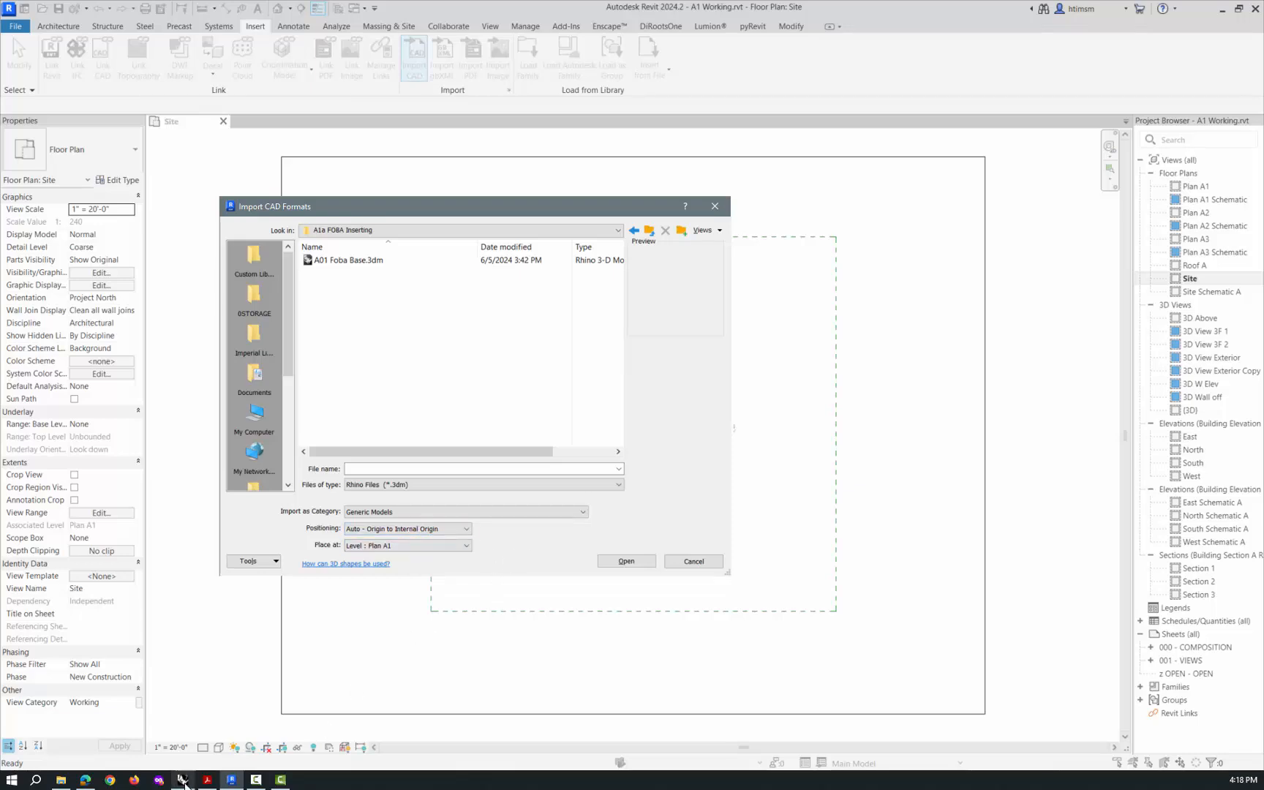
# Step: Switch to Rhino and examine where the building in A01 Foba Base.3dm sits relative to the origin in plan
pyautogui.click(183, 721)
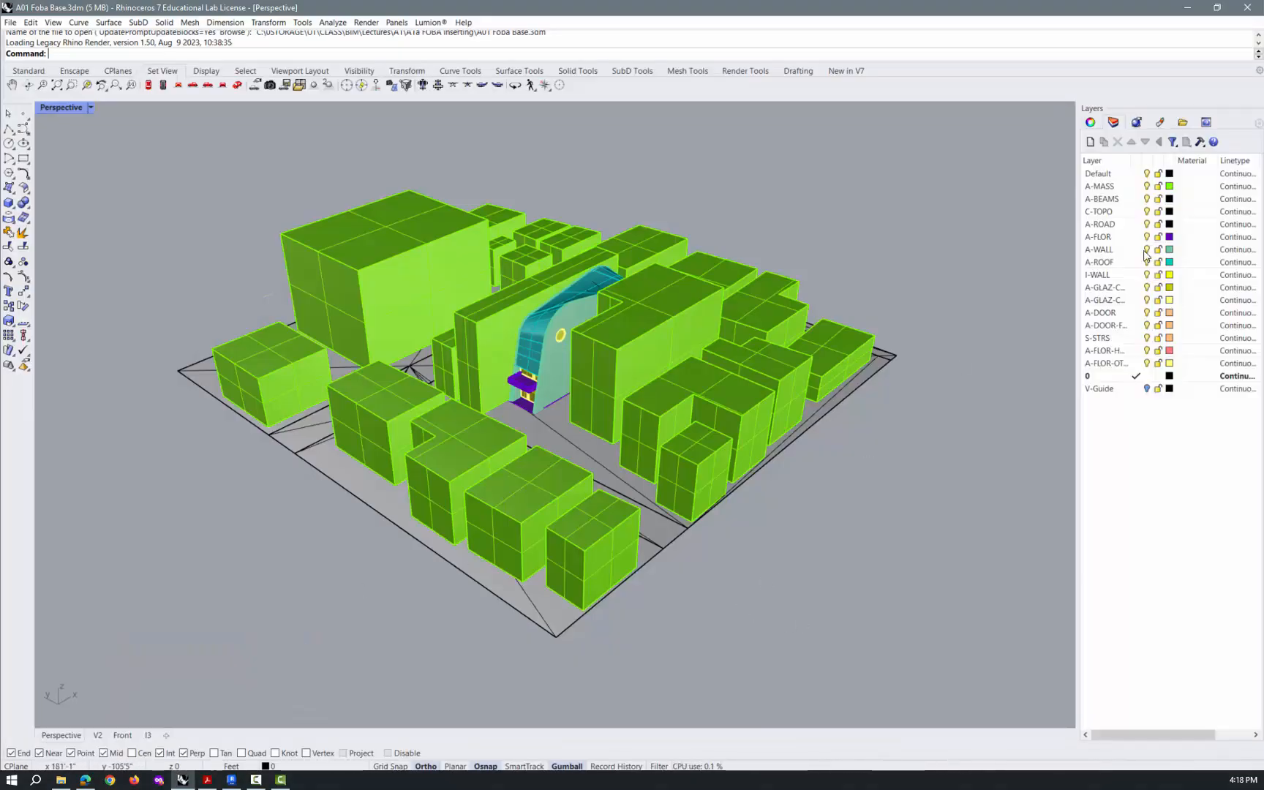
pyautogui.doubleClick(62, 108)
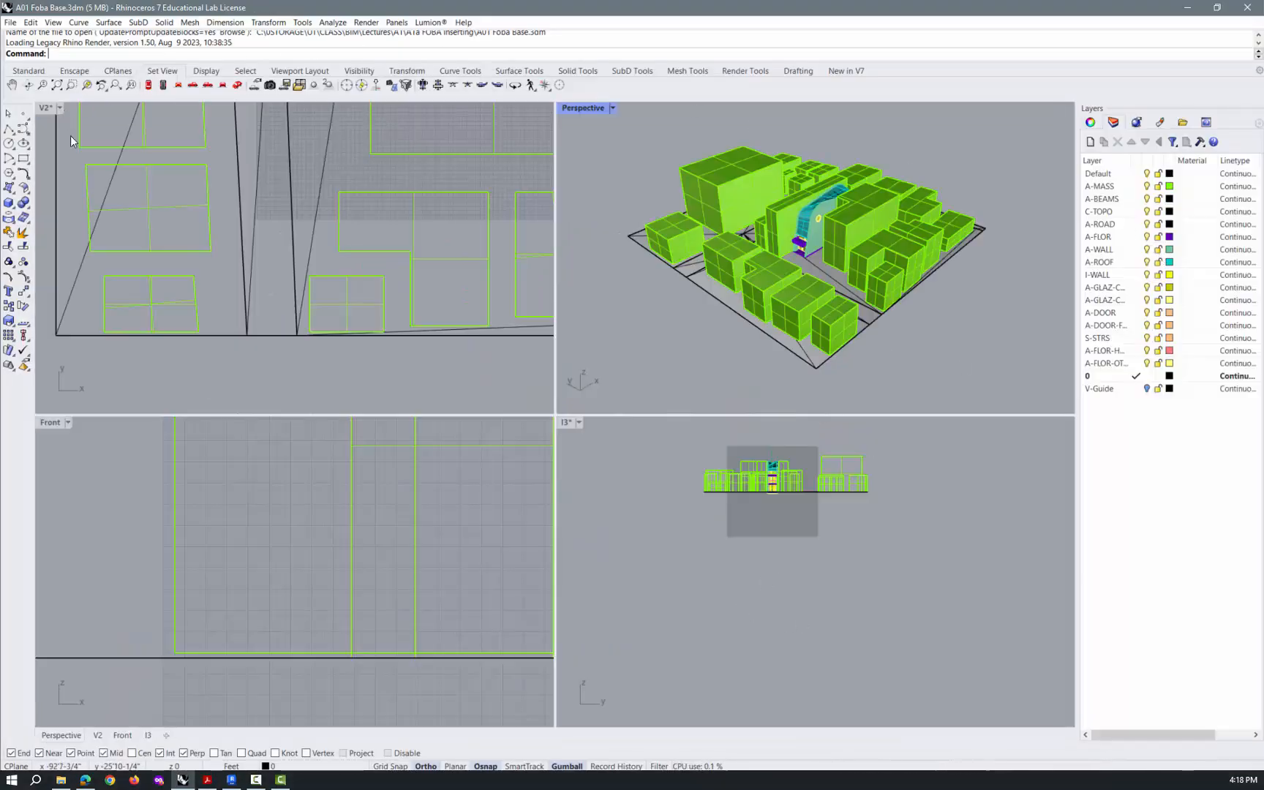
pyautogui.scroll(-2, 380, 314)
pyautogui.scroll(-4, 339, 270)
pyautogui.scroll(3, 344, 257)
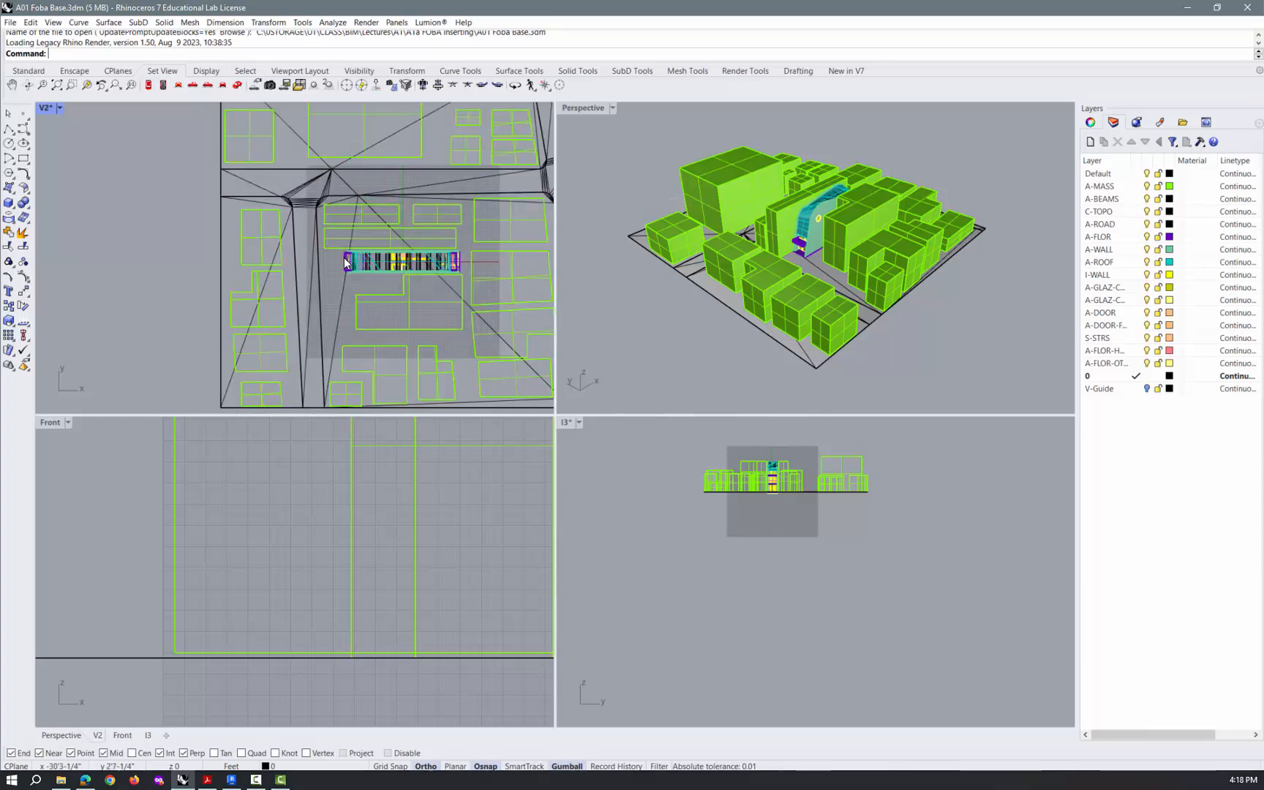
pyautogui.scroll(3, 414, 264)
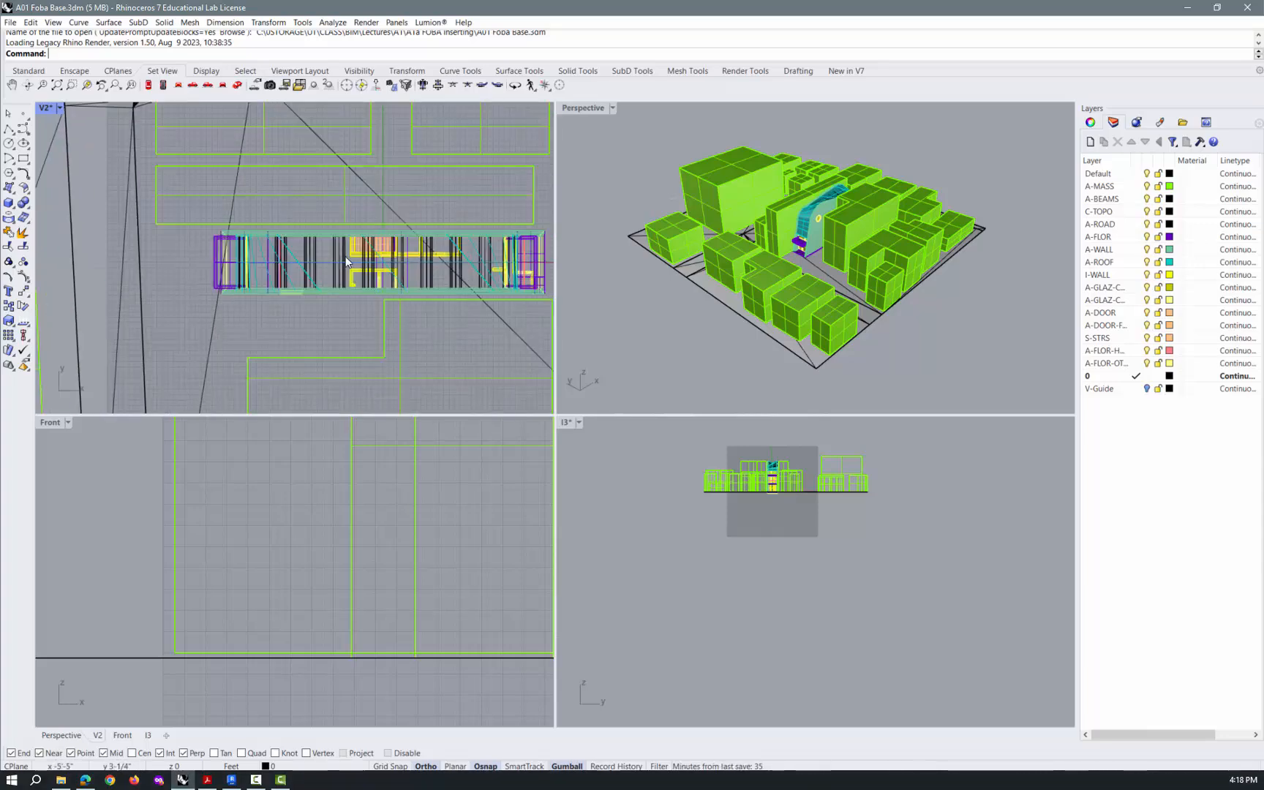
# Step: Examine the building's base slab against the ground line in the Front viewport, and return to the Revit import
pyautogui.scroll(-4, 417, 516)
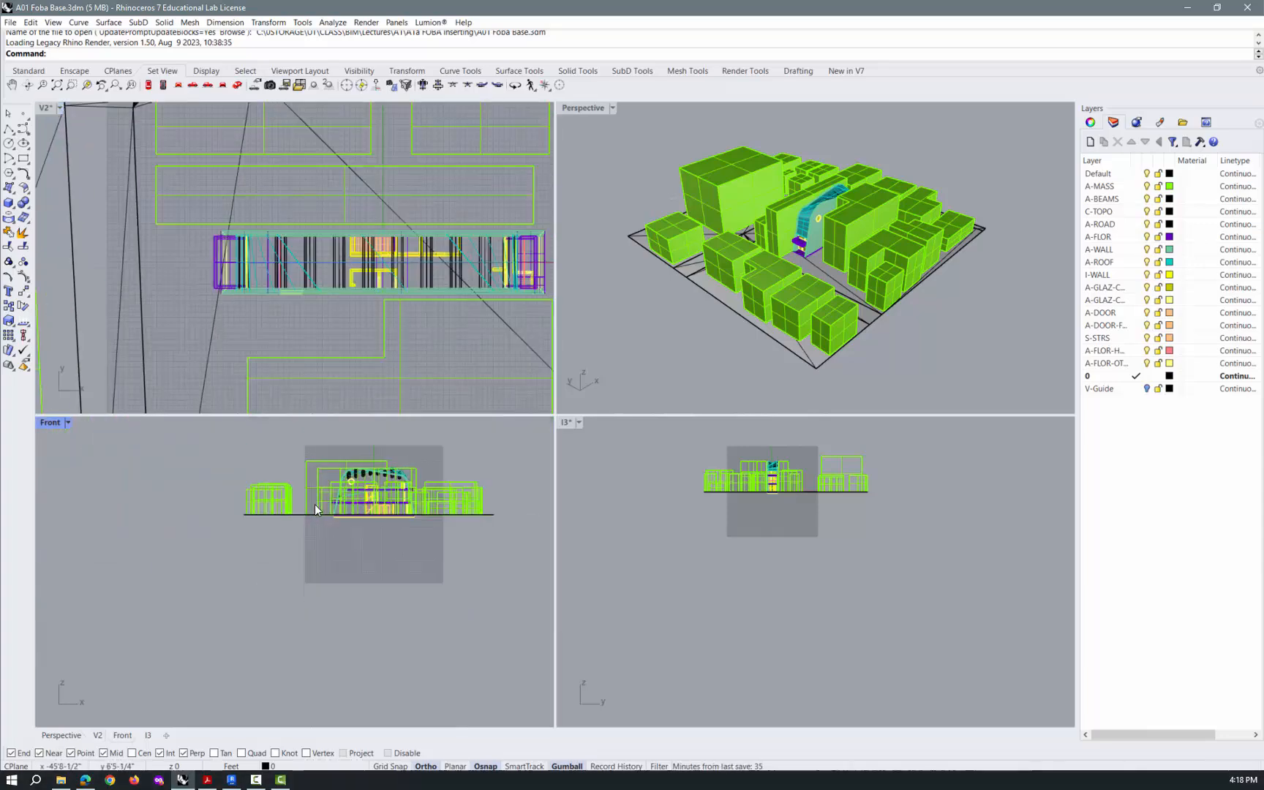
pyautogui.scroll(4, 315, 505)
pyautogui.scroll(-1, 331, 497)
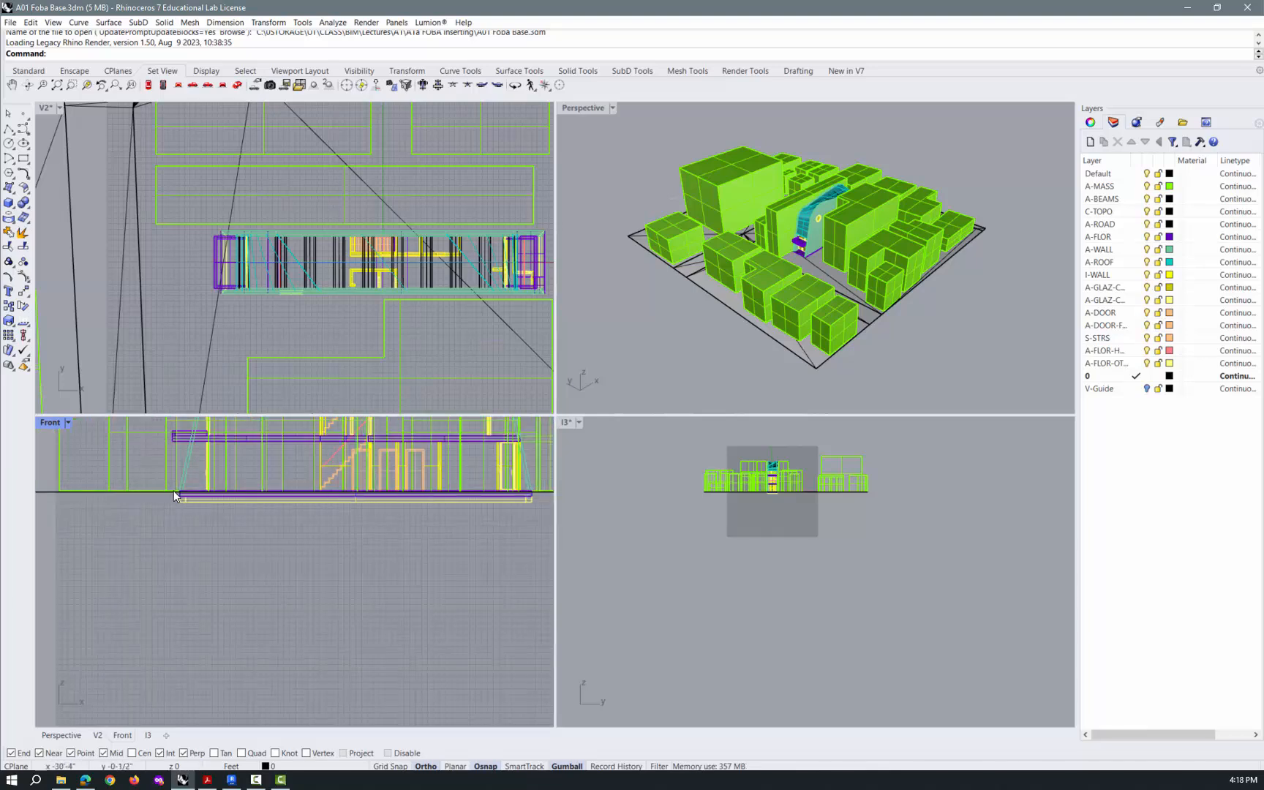
pyautogui.scroll(6, 175, 492)
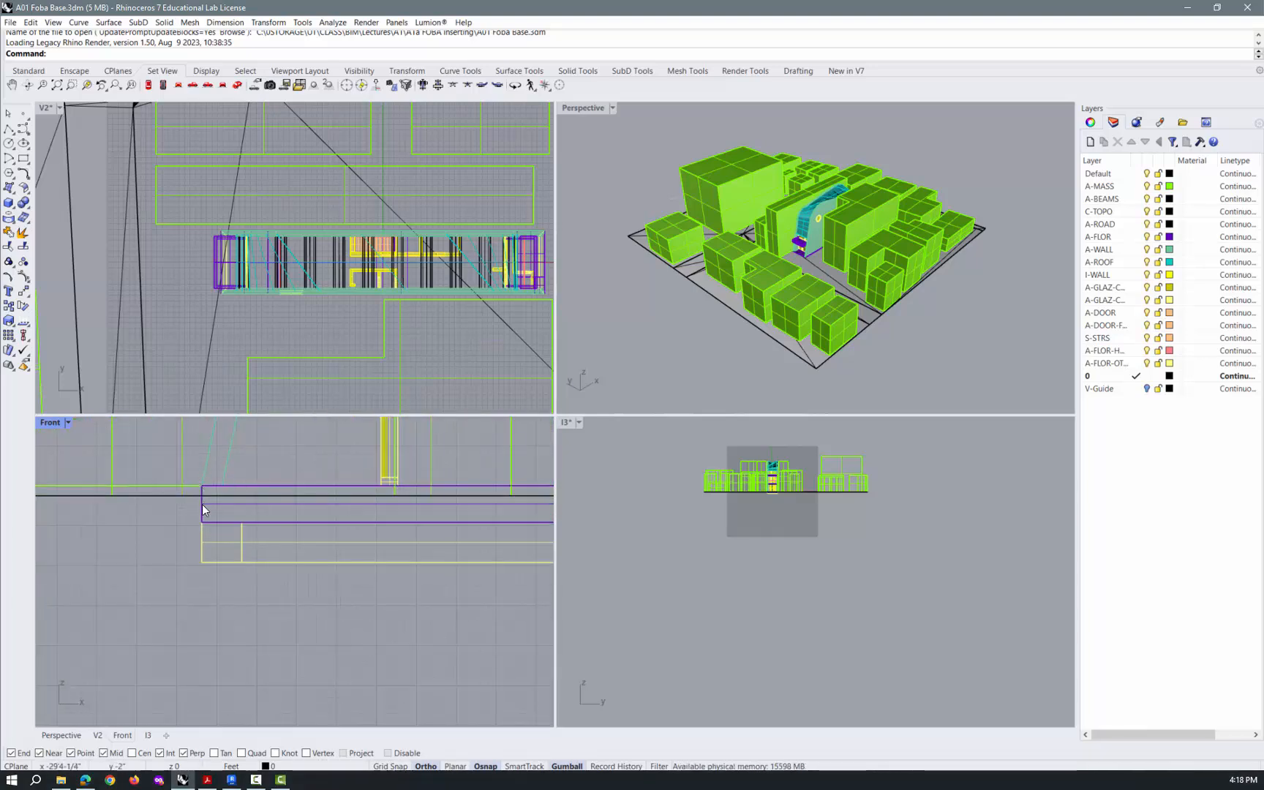
pyautogui.click(204, 505)
pyautogui.click(161, 519)
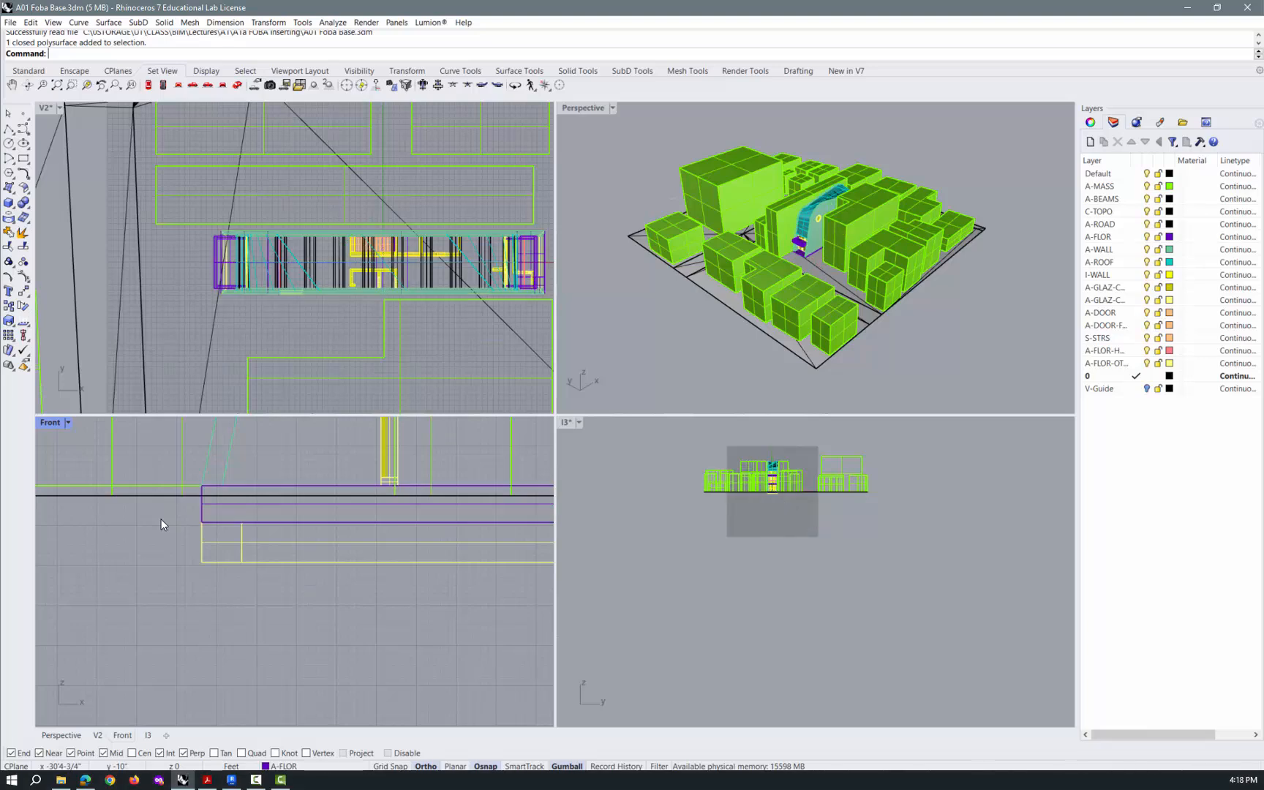
pyautogui.scroll(-3, 203, 500)
pyautogui.scroll(-5, 204, 500)
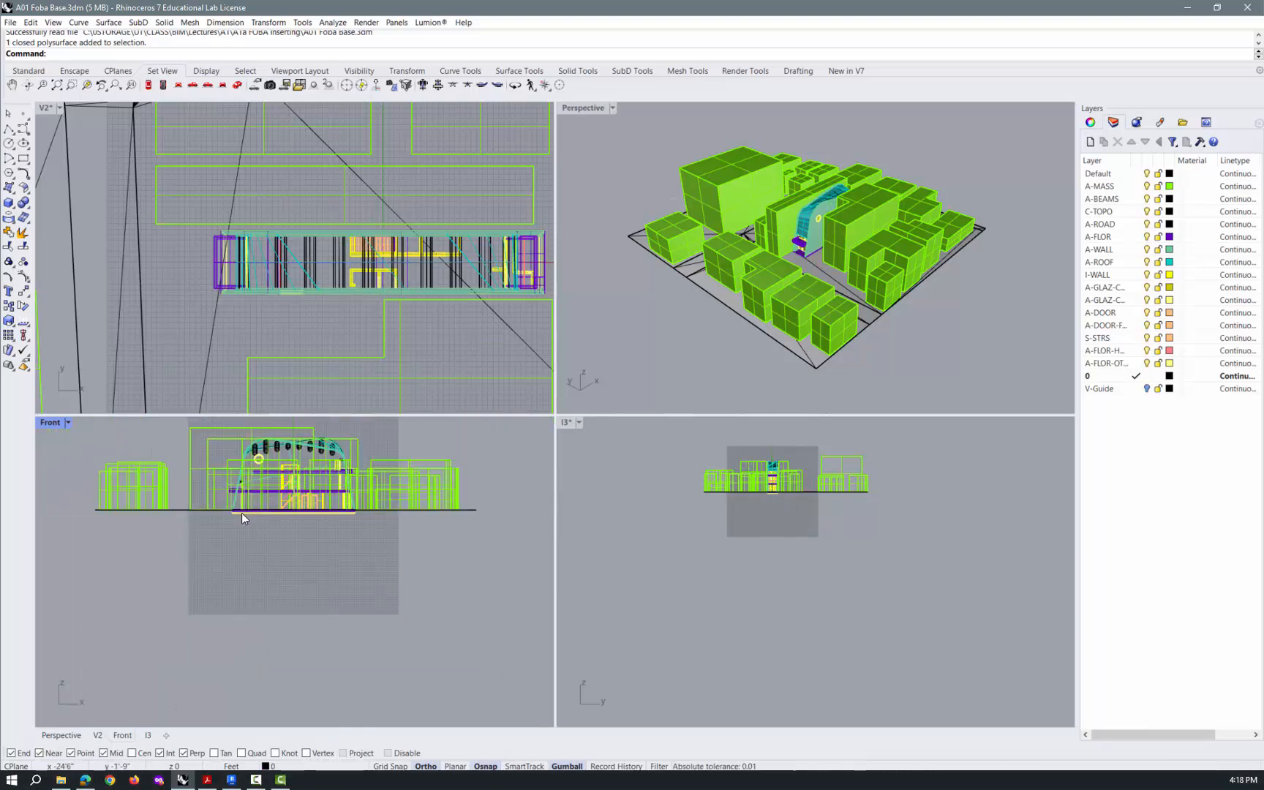
pyautogui.scroll(-3, 242, 517)
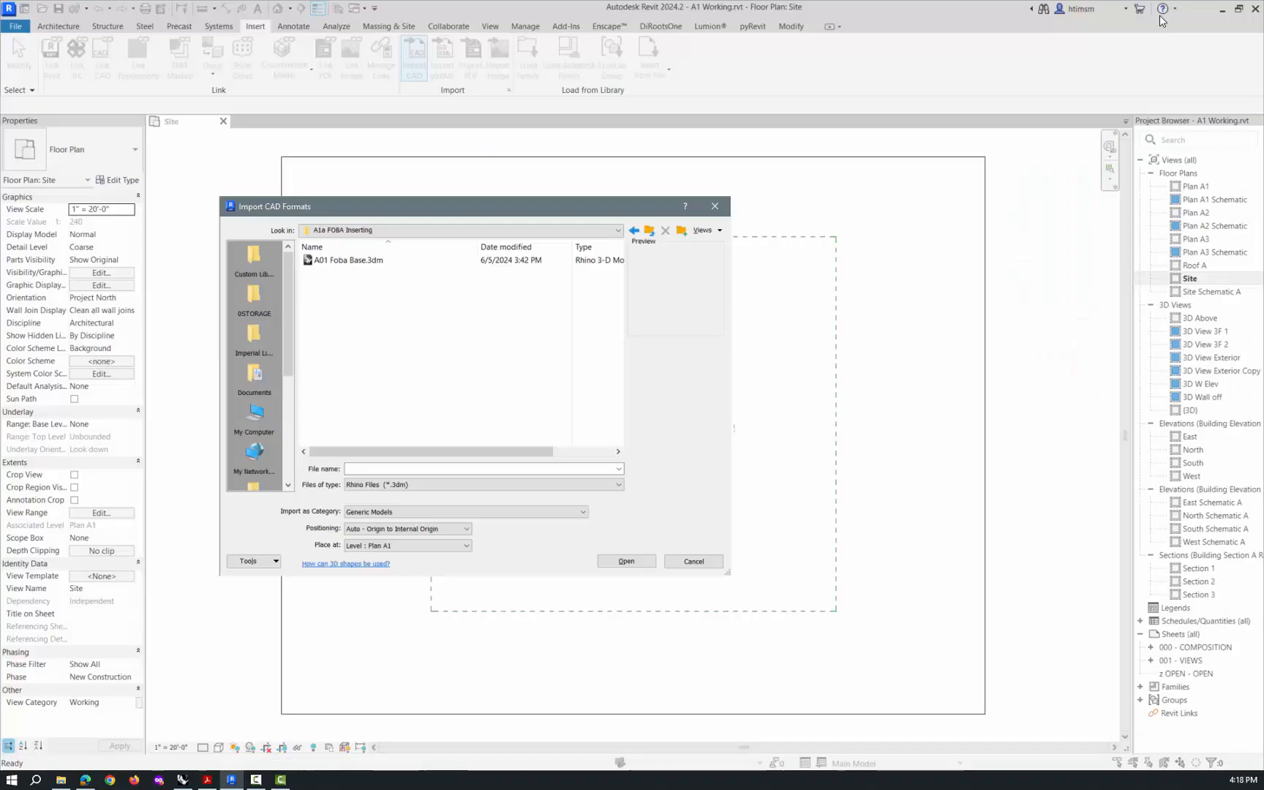
pyautogui.click(1188, 8)
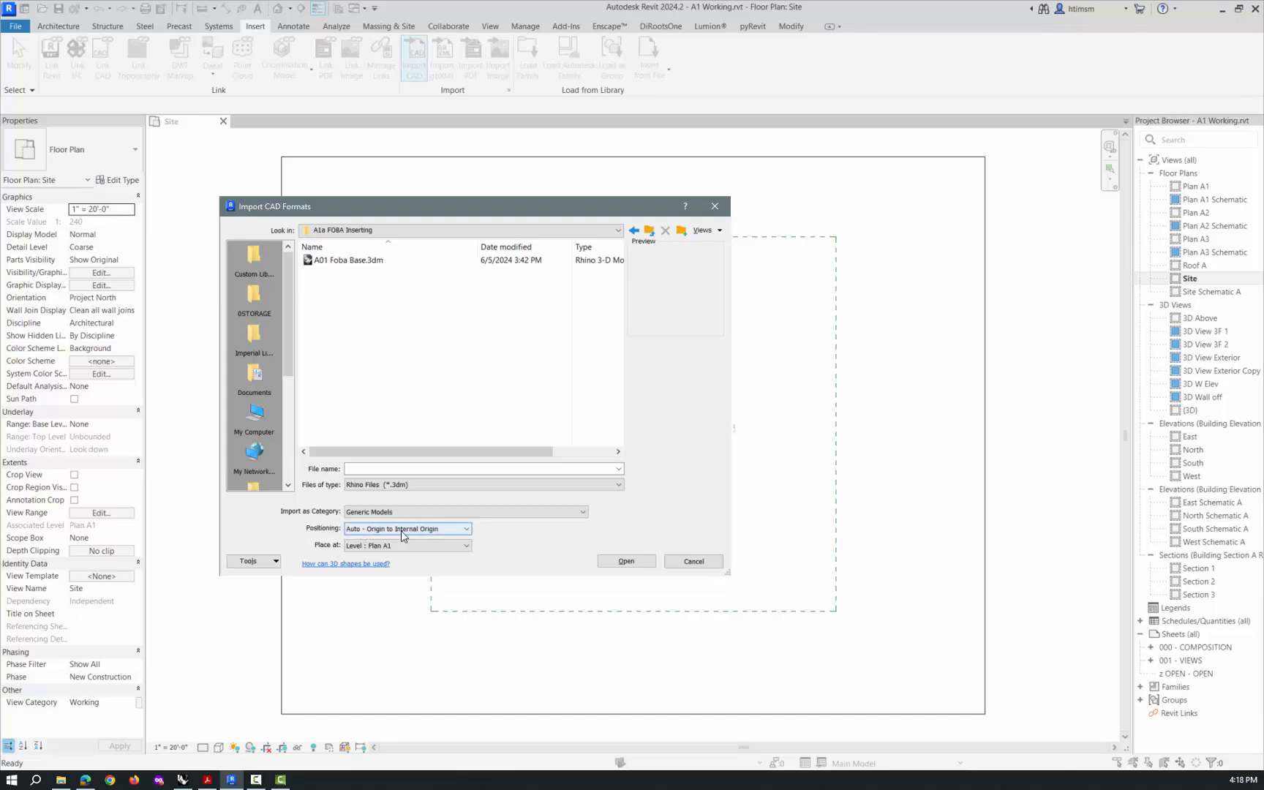
# Step: Review the categories available for importing the Rhino file
pyautogui.click(393, 514)
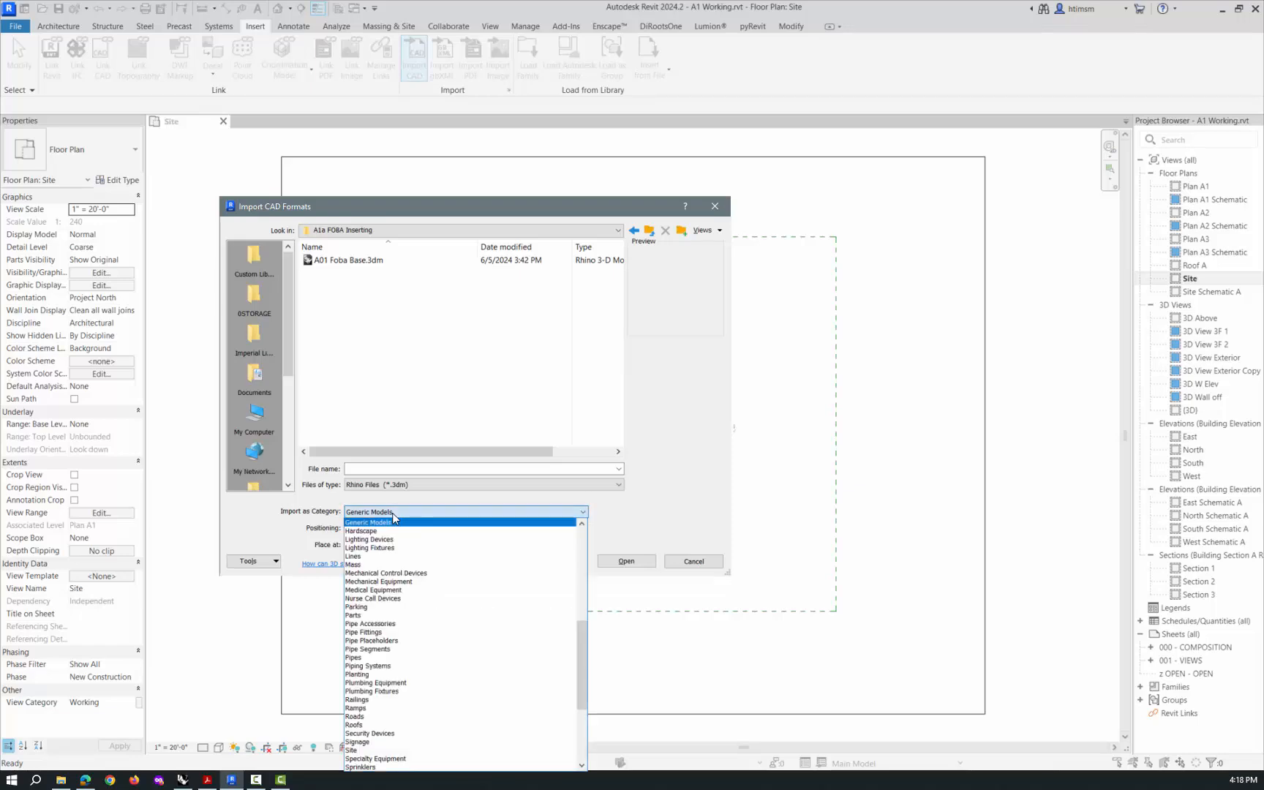
pyautogui.click(393, 513)
pyautogui.click(393, 513)
pyautogui.click(393, 513)
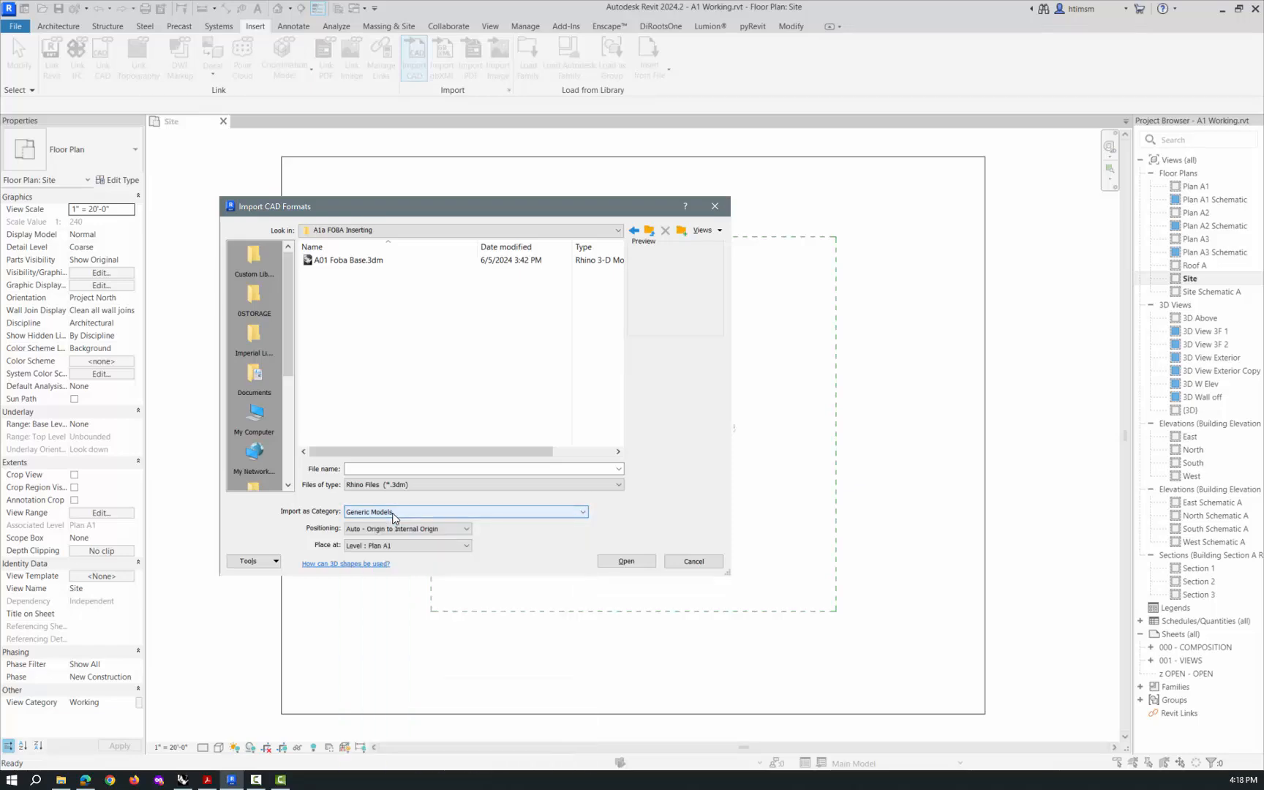
pyautogui.click(574, 512)
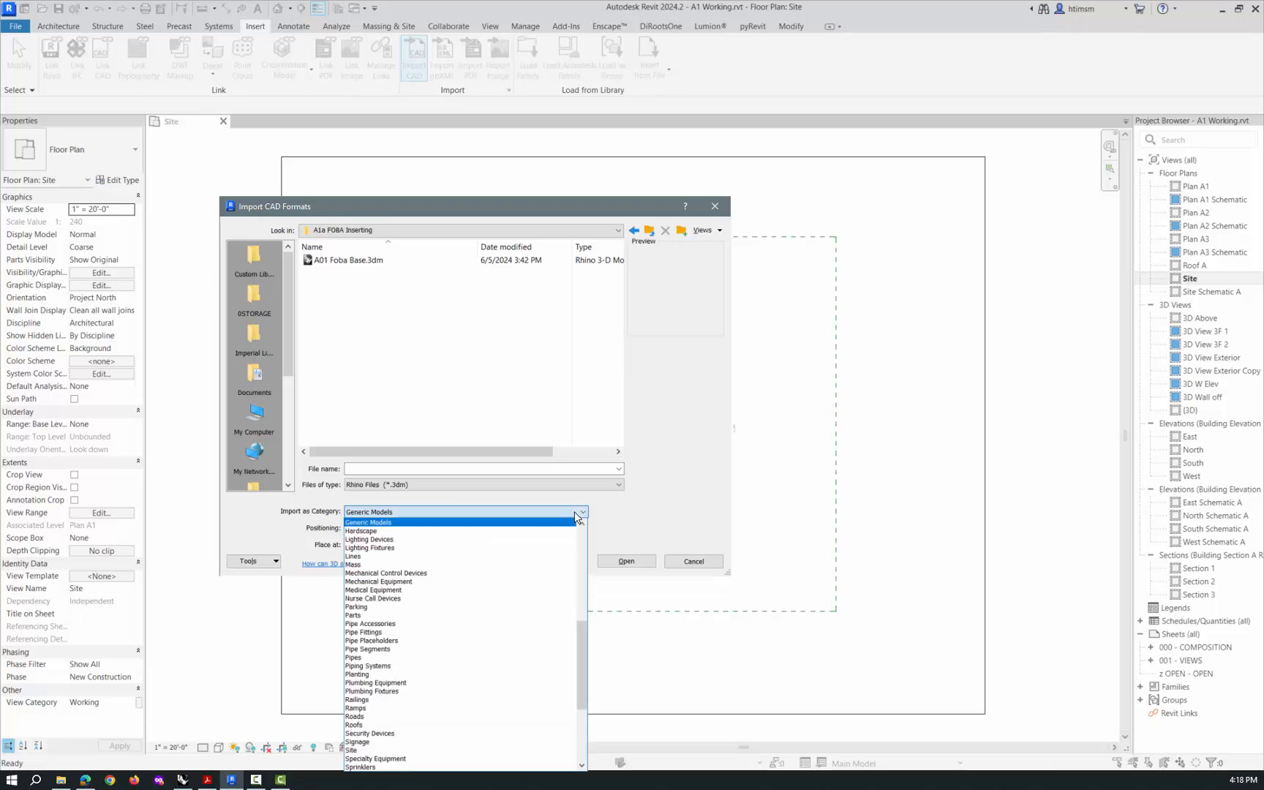
pyautogui.click(574, 511)
pyautogui.click(573, 511)
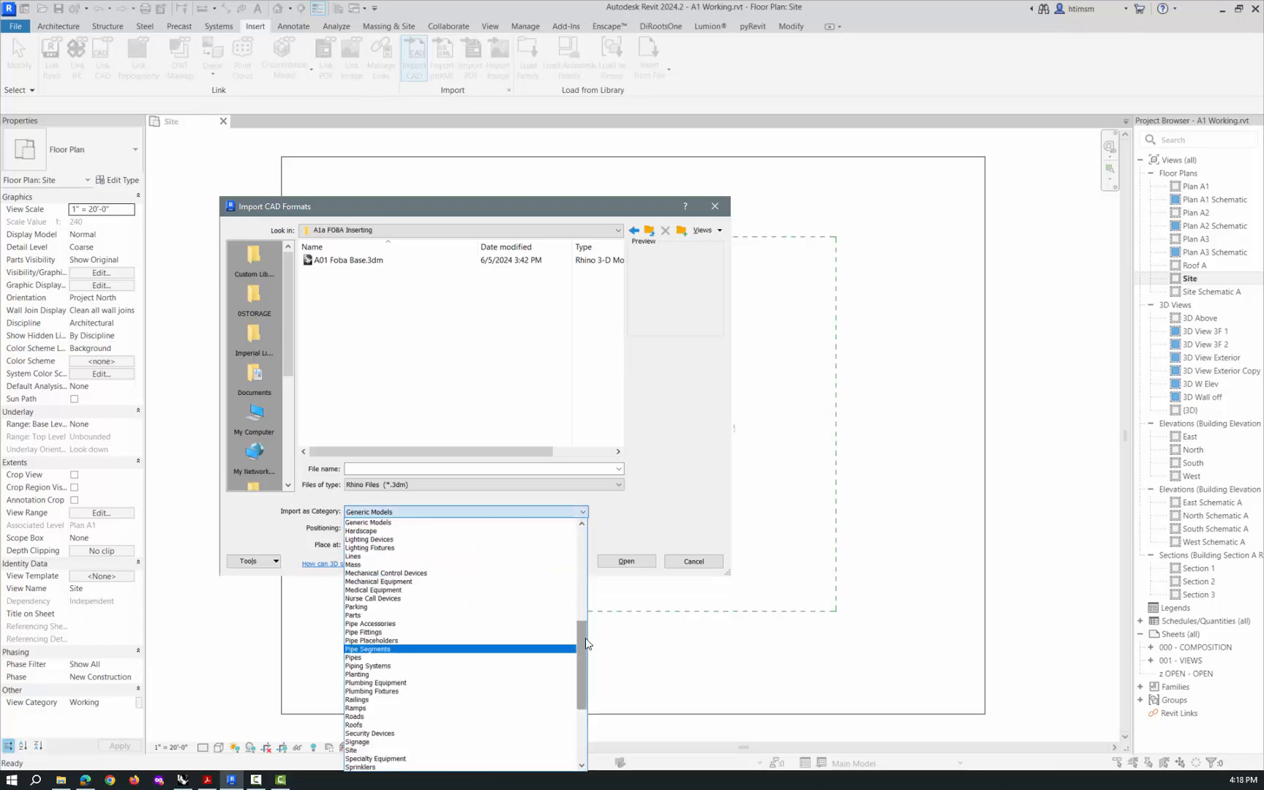
pyautogui.click(576, 647)
pyautogui.click(578, 514)
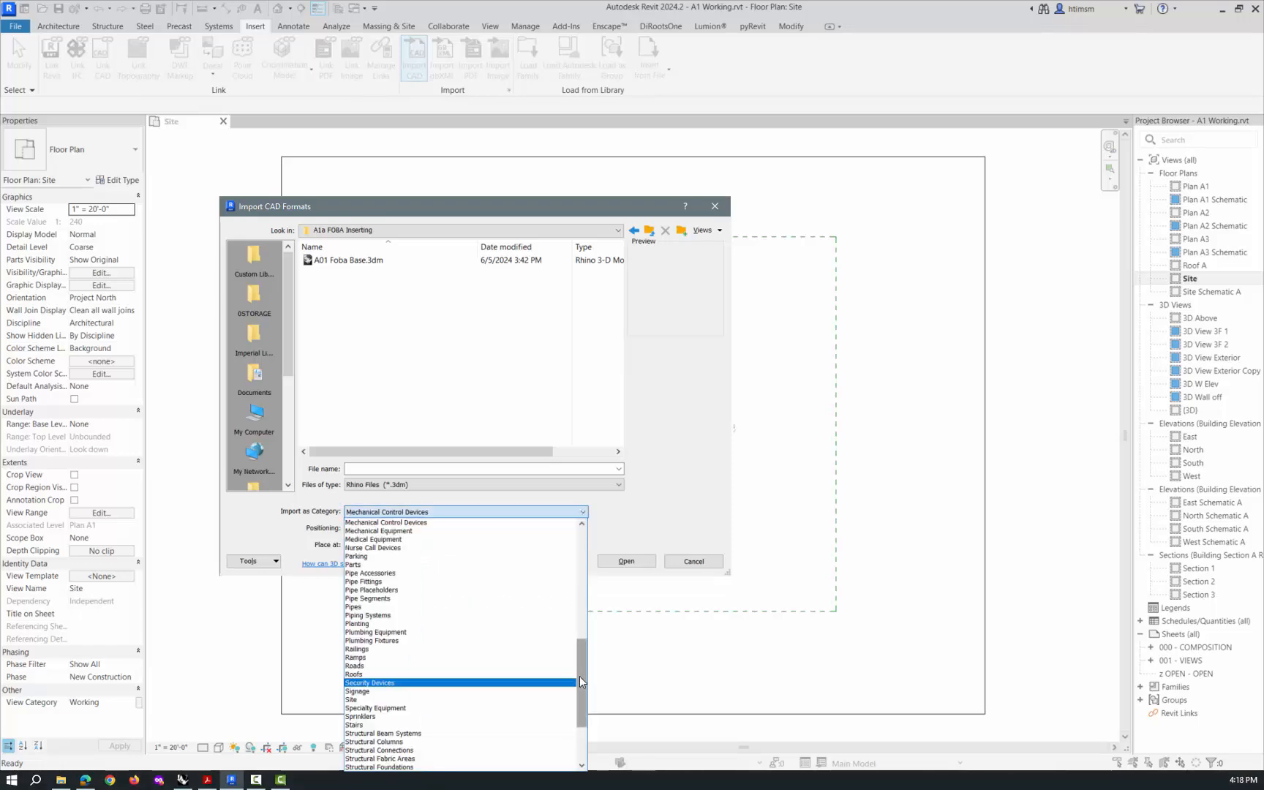
pyautogui.moveTo(580, 675); pyautogui.dragTo(577, 632)
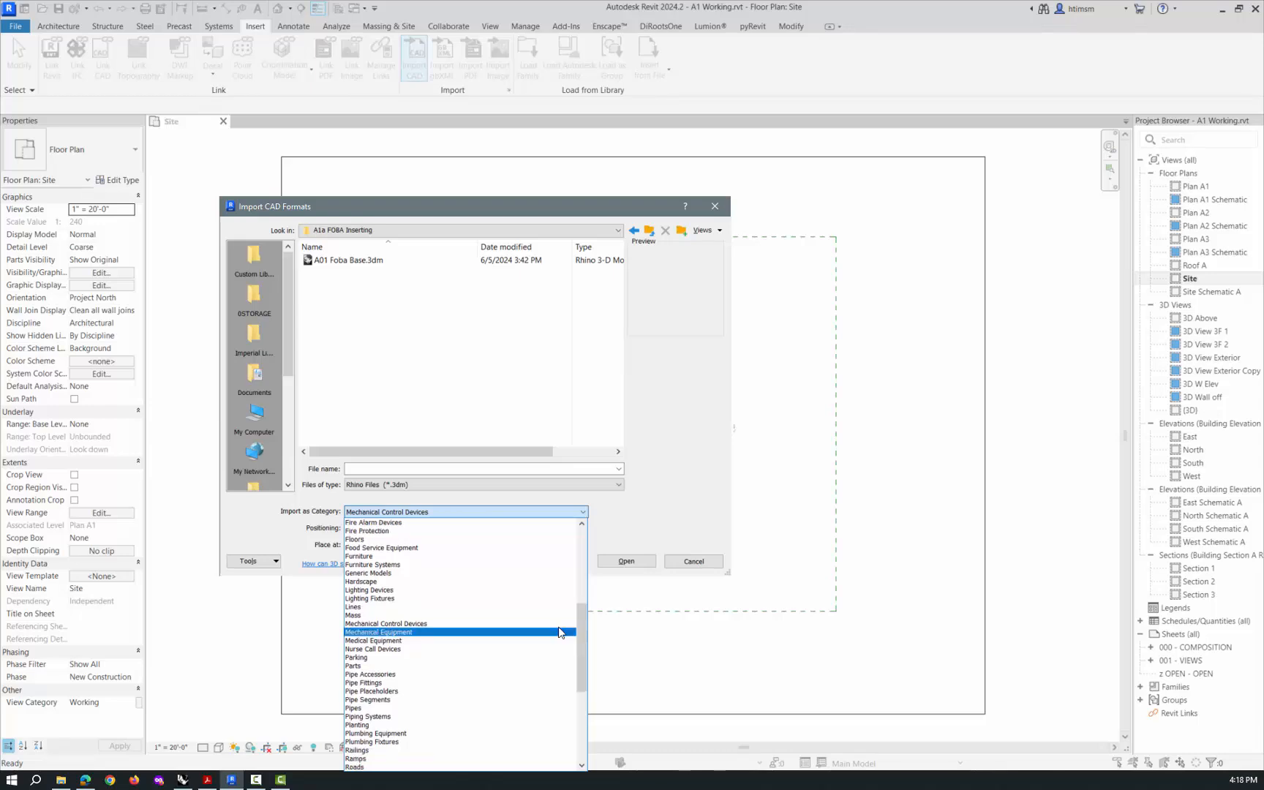
# Step: Import A01 Foba Base.3dm as Generic Models, positioned Auto - Origin to Internal Origin at level Plan A1
pyautogui.click(428, 575)
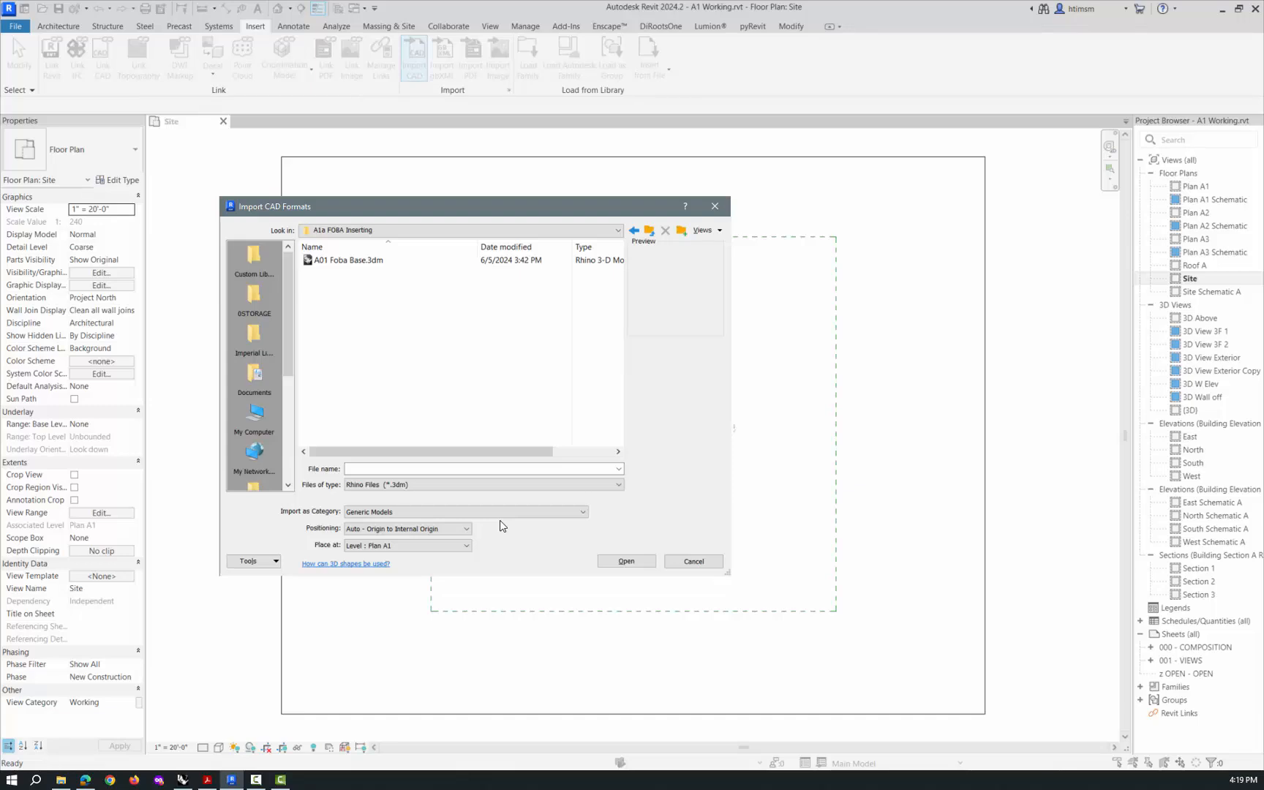
pyautogui.click(344, 262)
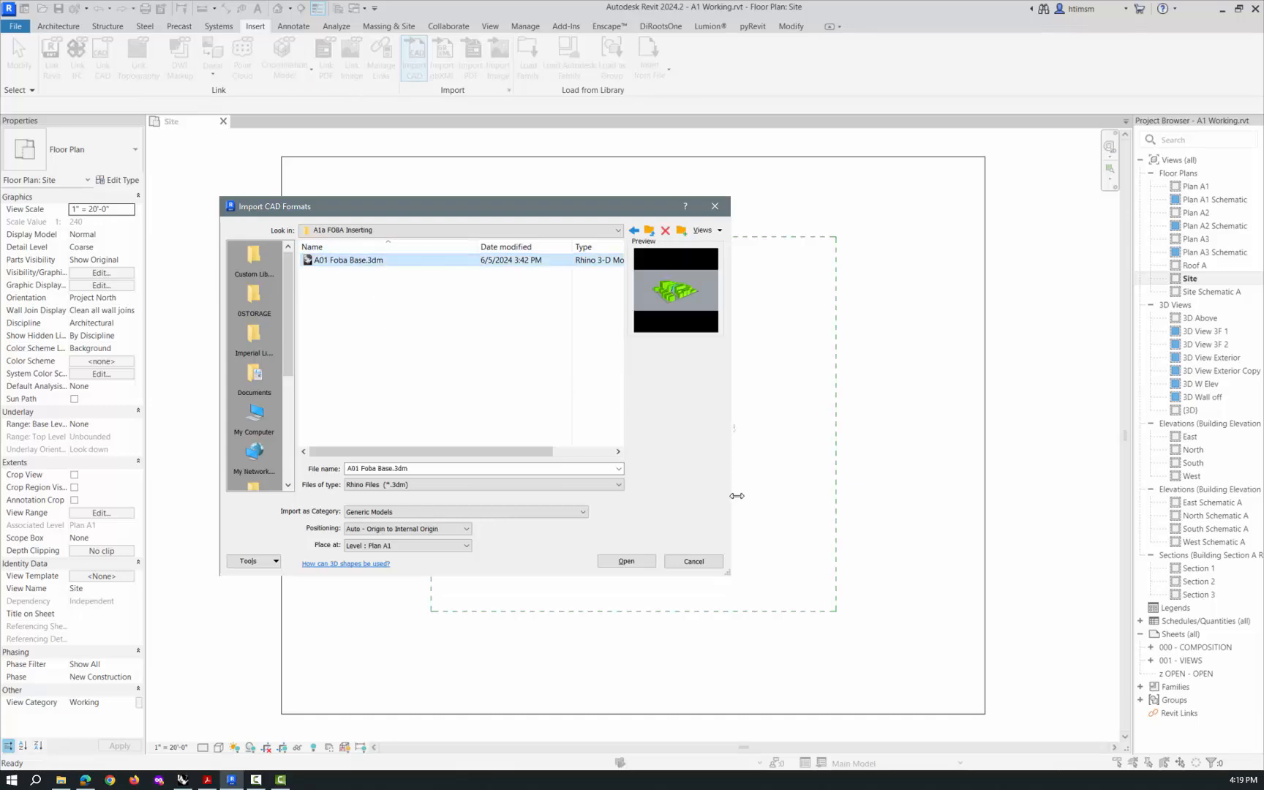
pyautogui.click(647, 561)
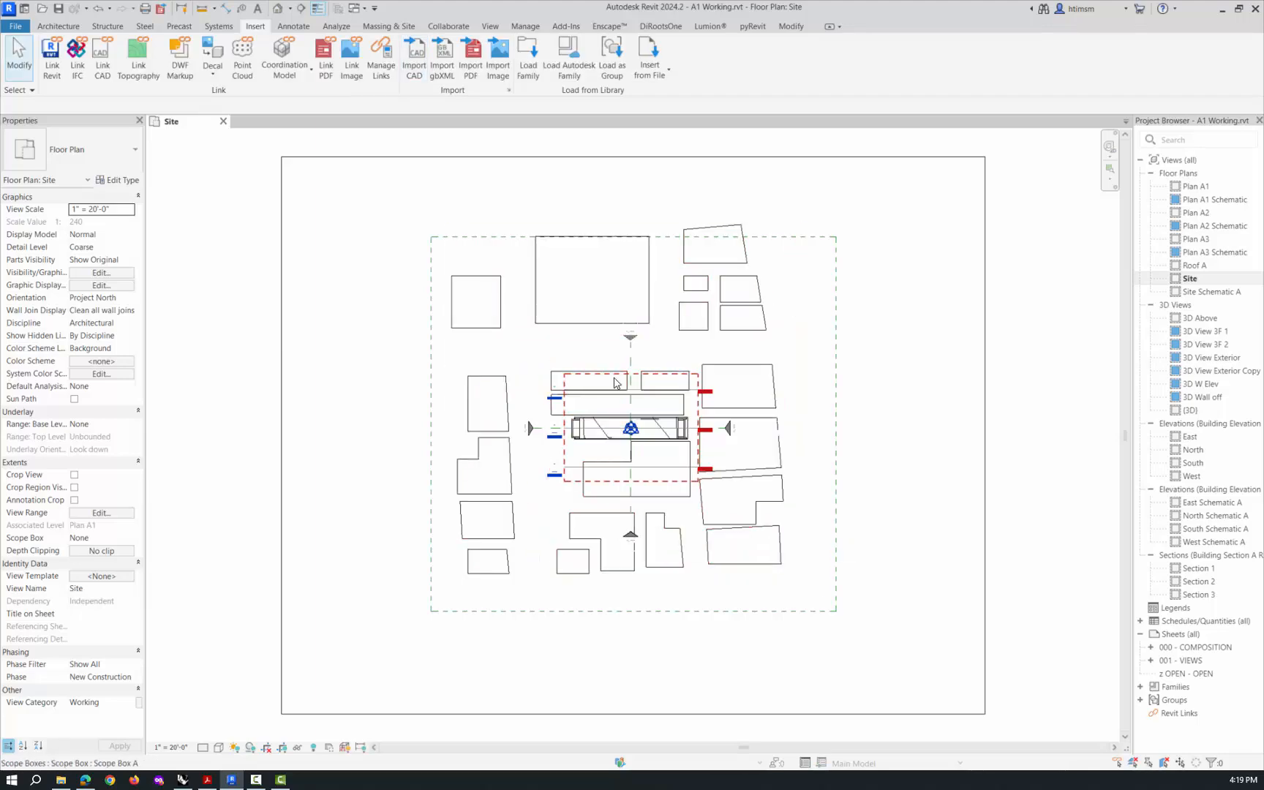
# Step: Check the imported model's placement around the origin in the Site plan and open the {3D} view
pyautogui.scroll(4, 626, 442)
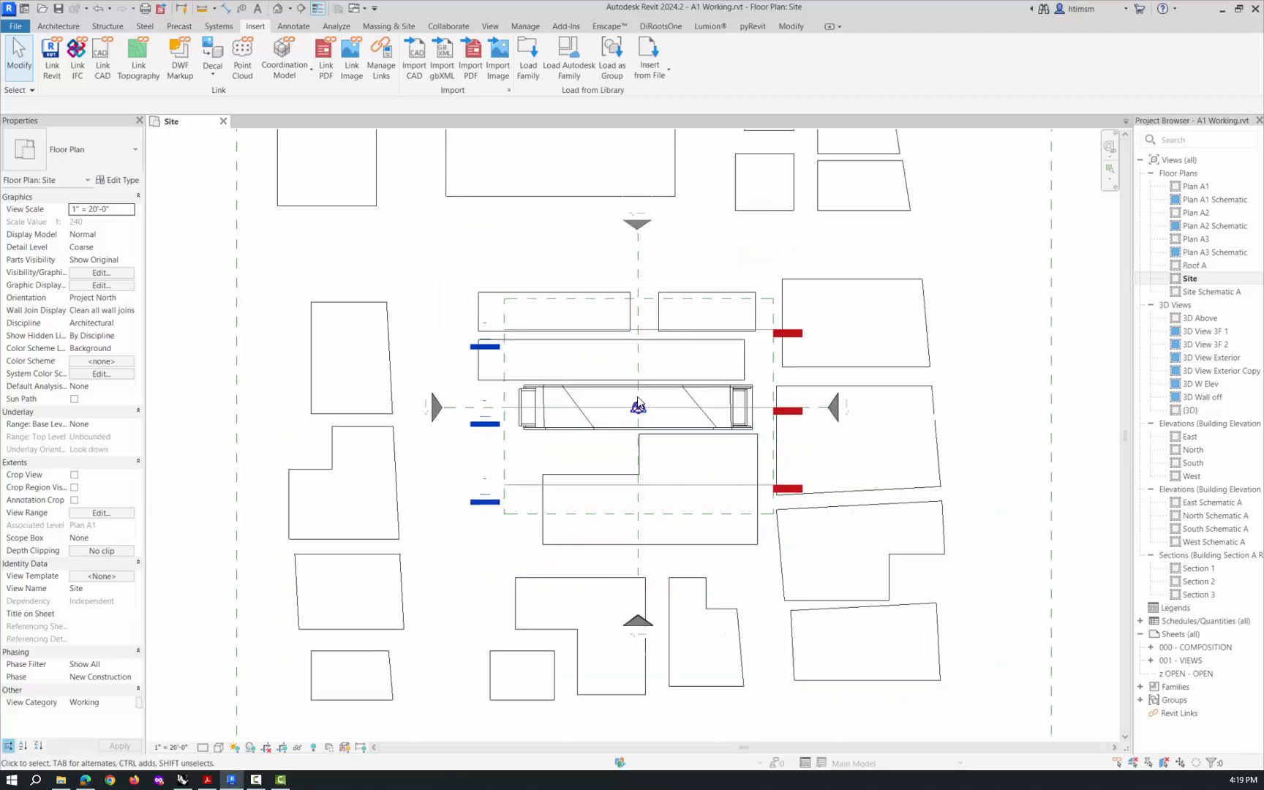
pyautogui.scroll(3, 724, 404)
pyautogui.scroll(-5, 651, 405)
pyautogui.scroll(-3, 649, 405)
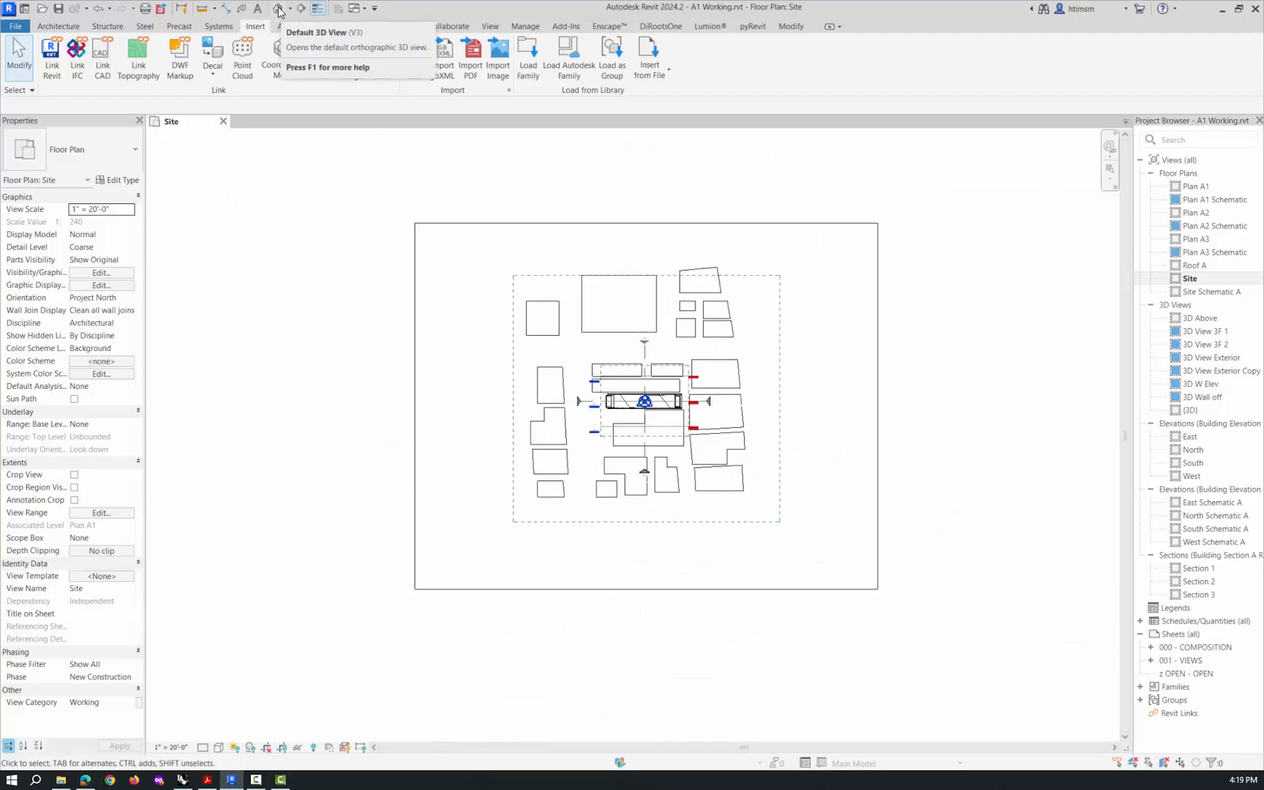
pyautogui.doubleClick(1193, 410)
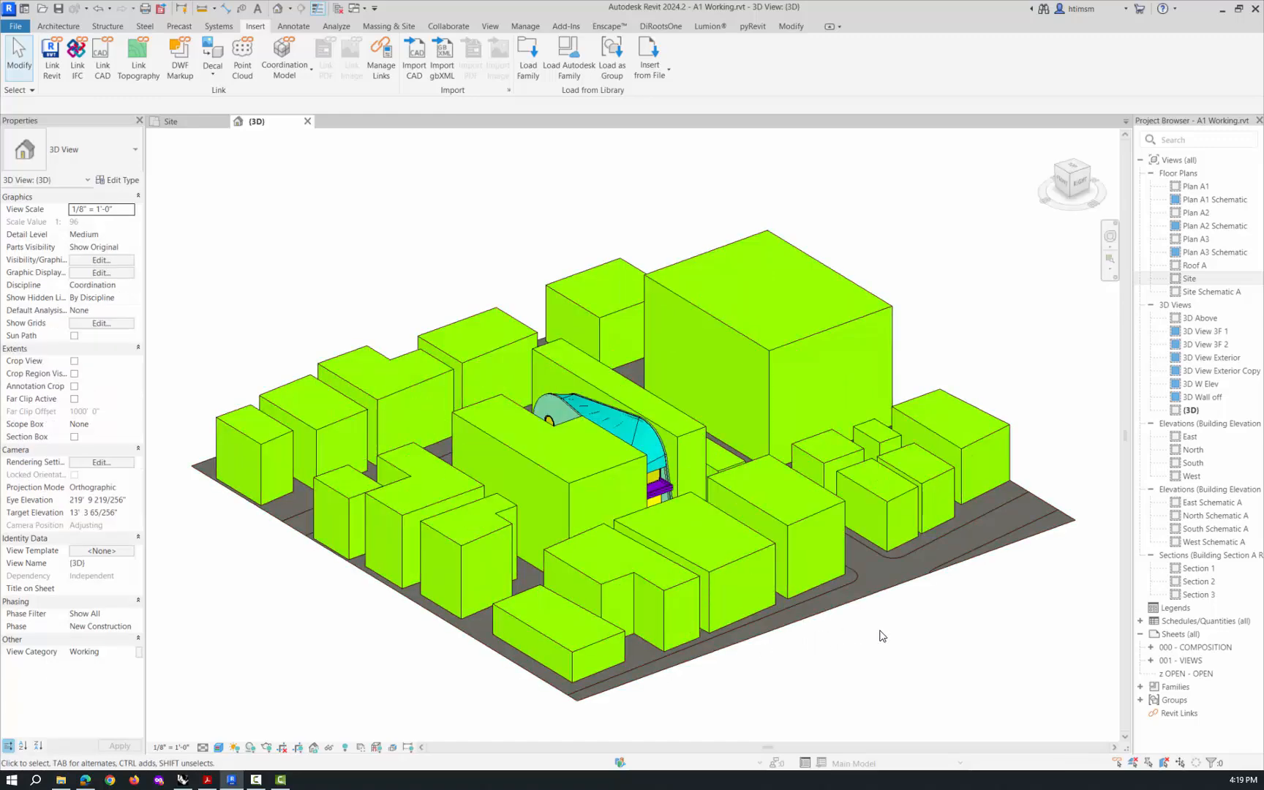
# Step: Set the visual style of the {3D} view to Shaded
pyautogui.click(218, 748)
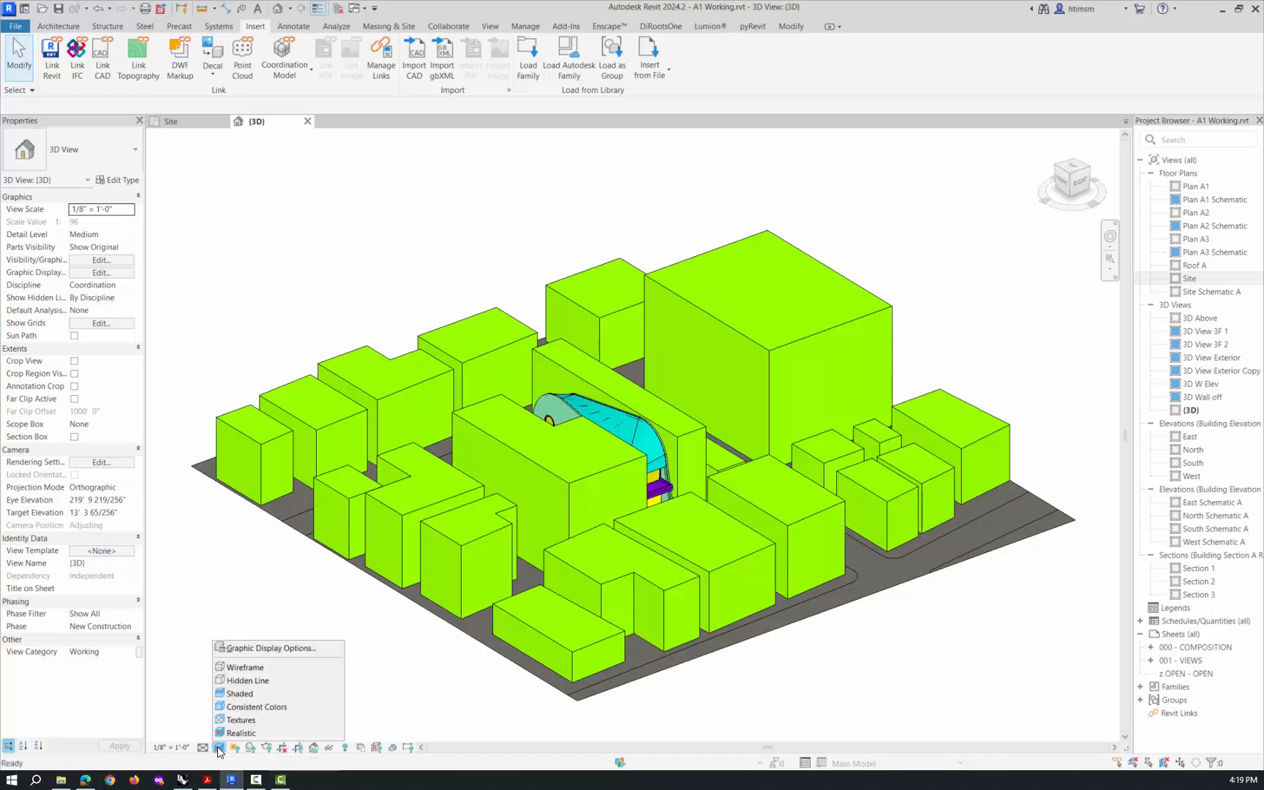
pyautogui.click(240, 693)
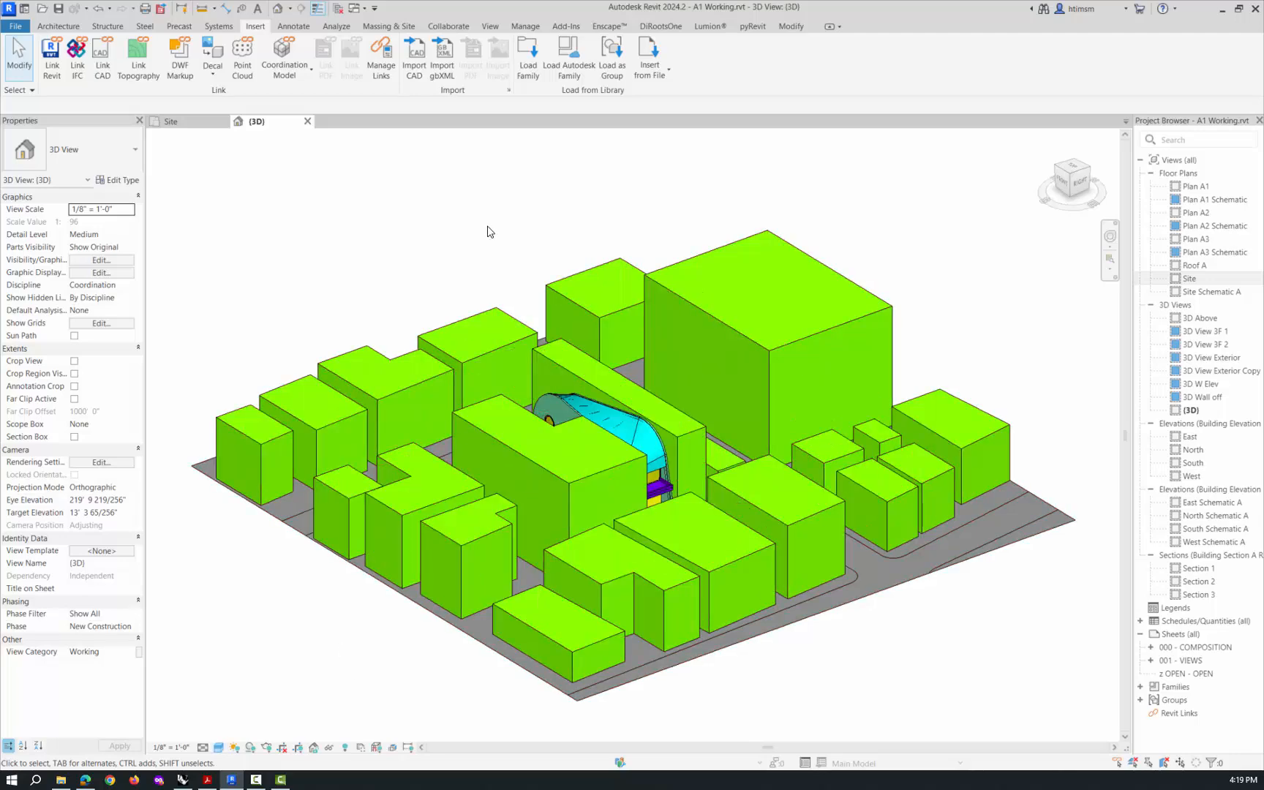
# Step: Inspect the imported FOBA site model from a higher angle and from several opposing isometric corners
pyautogui.keyDown('shift'); pyautogui.moveTo(488, 233); pyautogui.dragTo(493, 255, button='middle'); pyautogui.keyUp('shift')
pyautogui.keyDown('shift'); pyautogui.moveTo(499, 391); pyautogui.dragTo(482, 283, button='middle'); pyautogui.keyUp('shift')
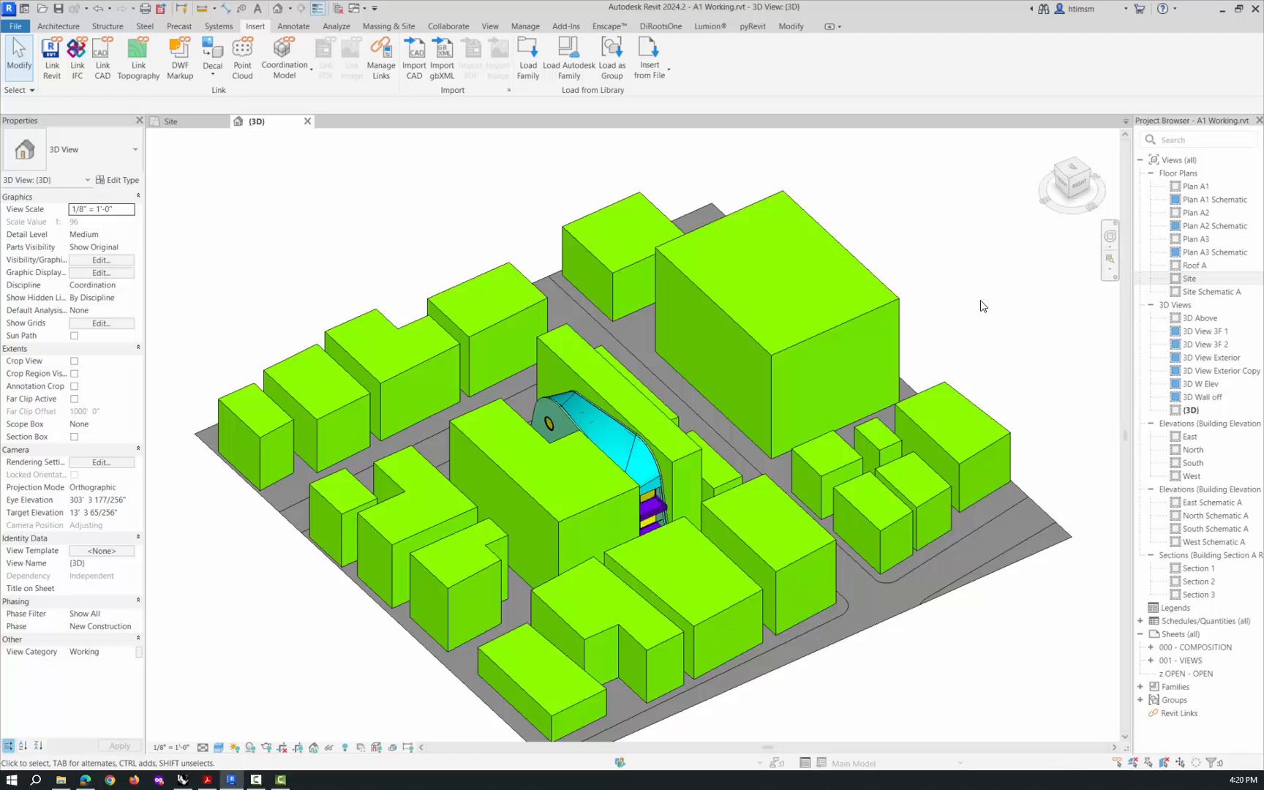
pyautogui.scroll(-3, 518, 282)
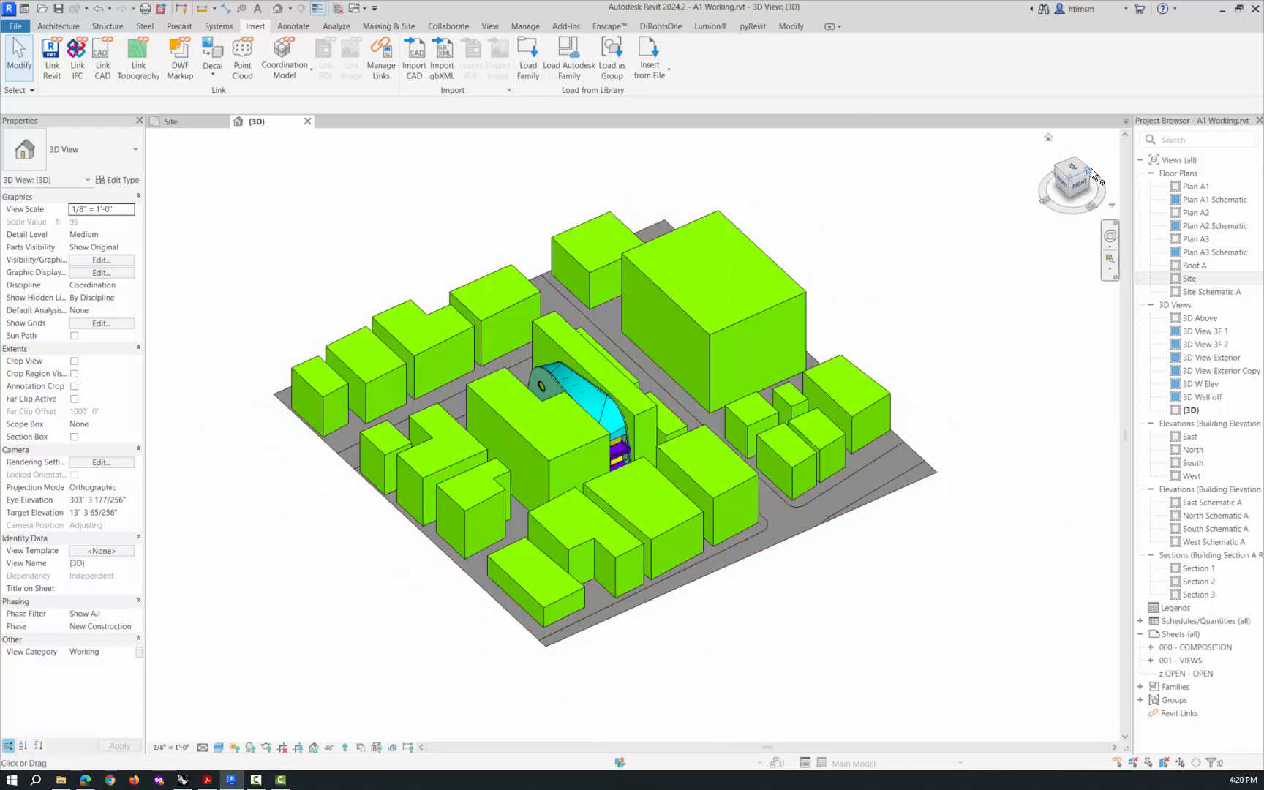
pyautogui.click(1093, 174)
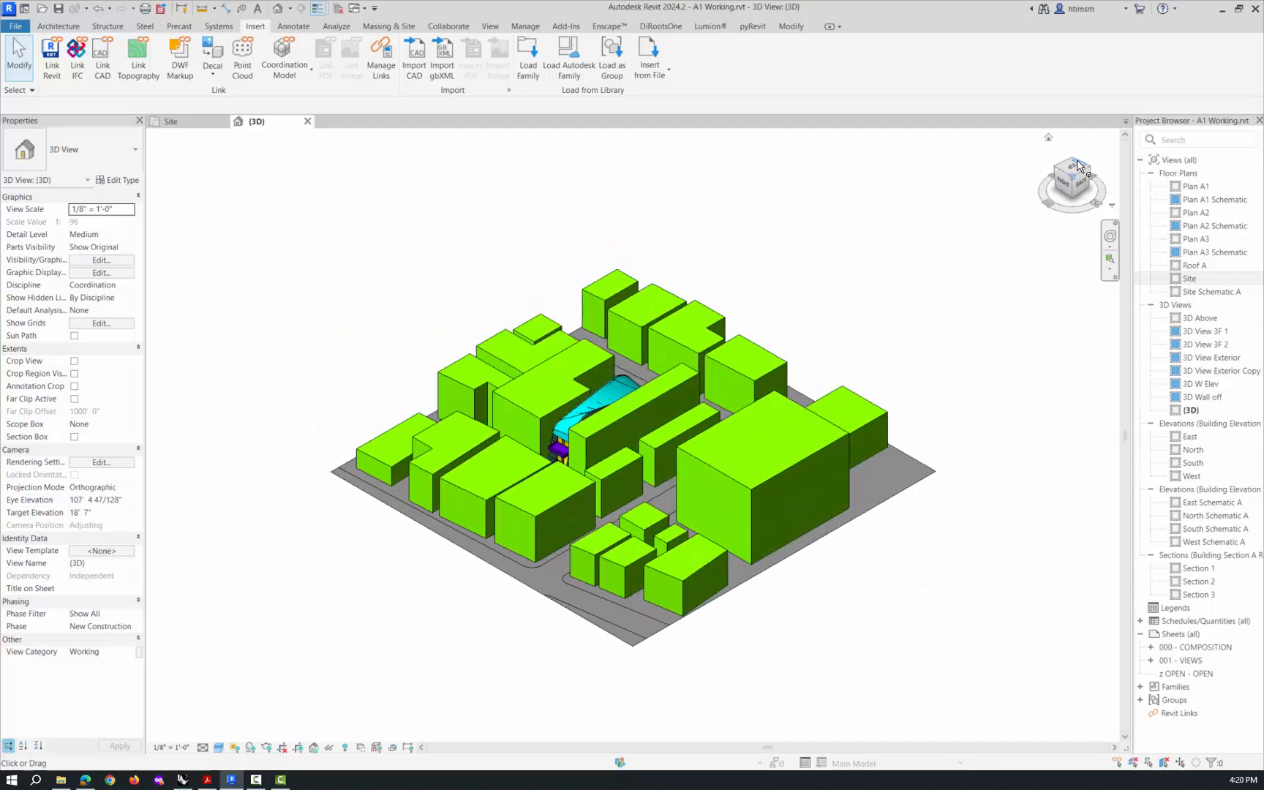
pyautogui.click(1071, 163)
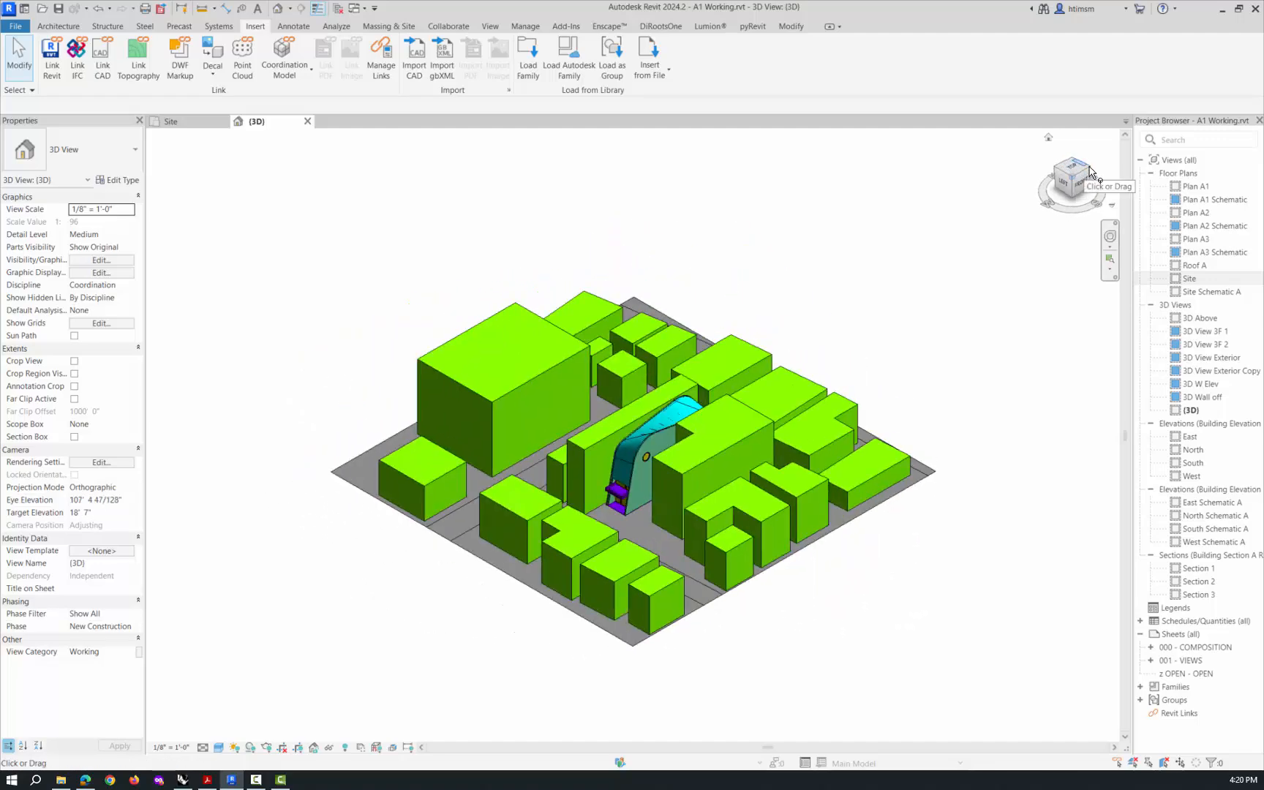
pyautogui.click(1093, 174)
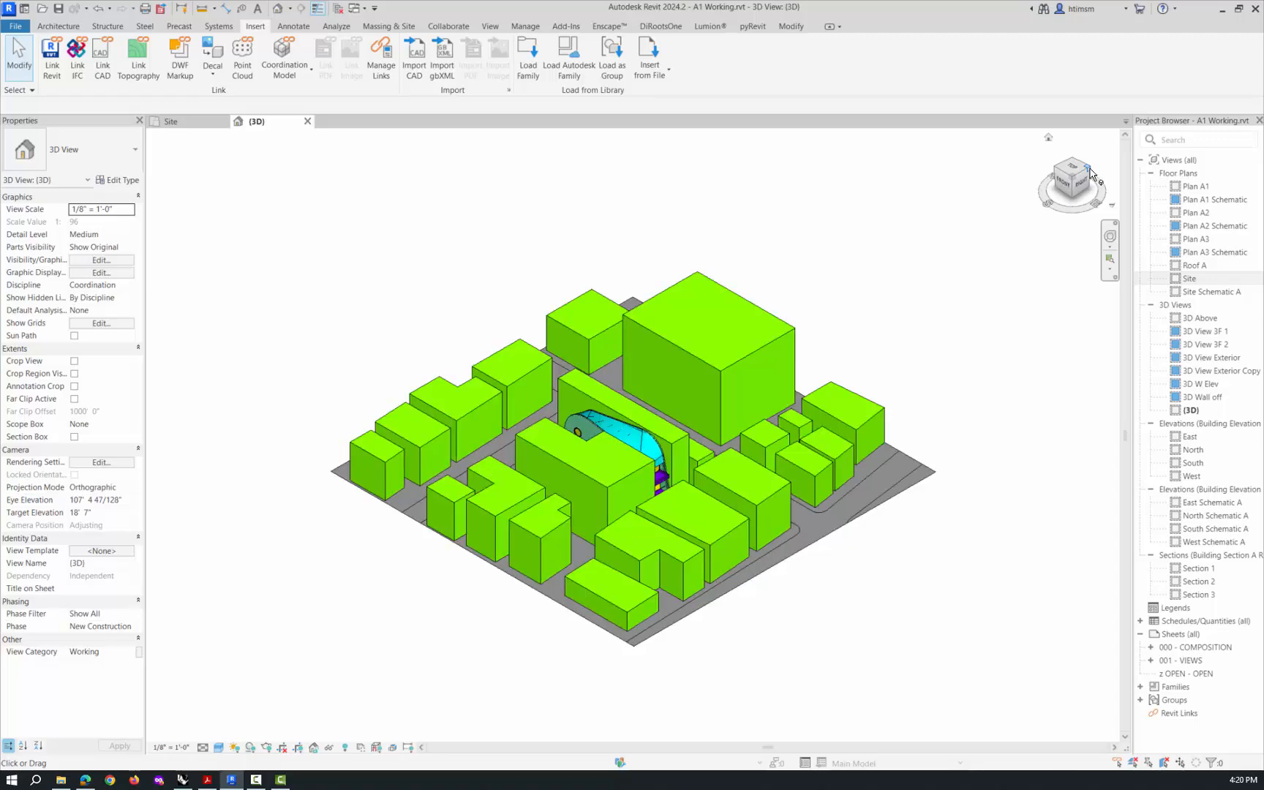
pyautogui.click(1092, 174)
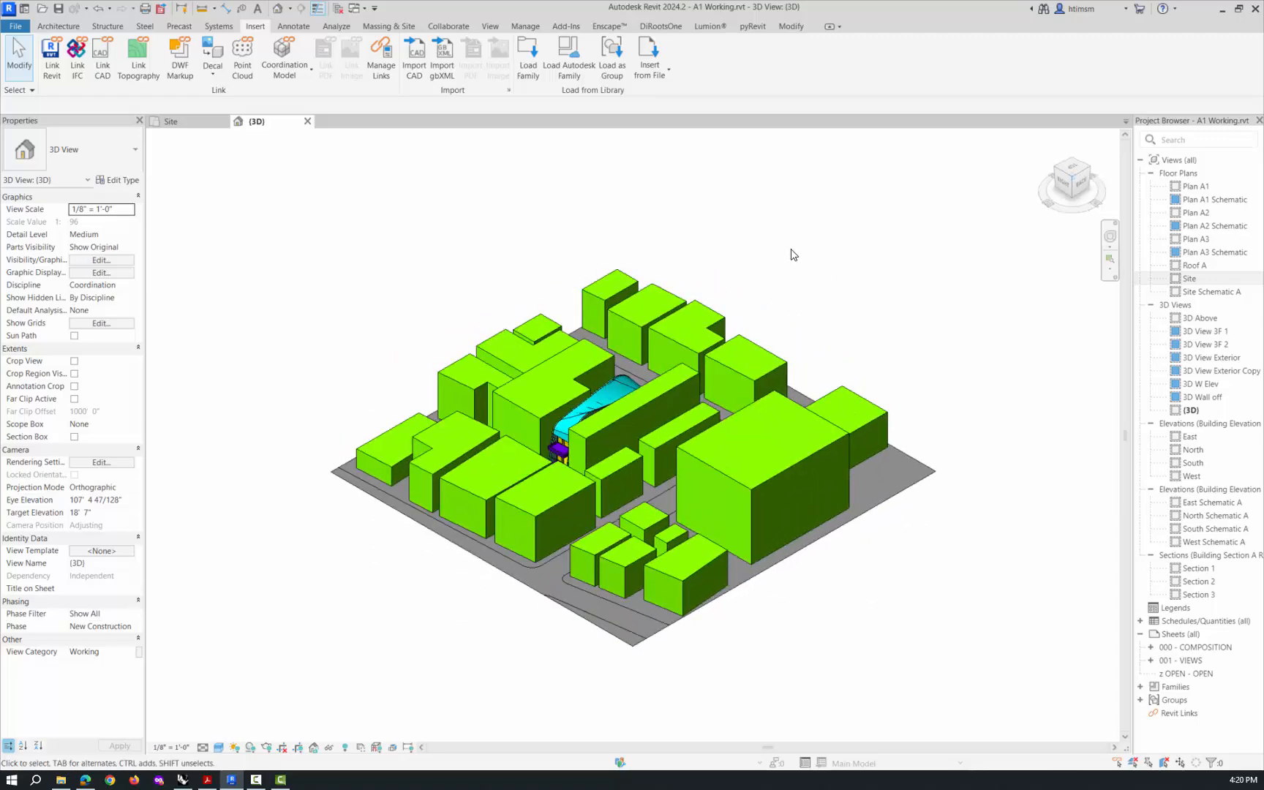
pyautogui.keyDown('shift'); pyautogui.moveTo(785, 278); pyautogui.dragTo(821, 307, button='middle'); pyautogui.keyUp('shift')
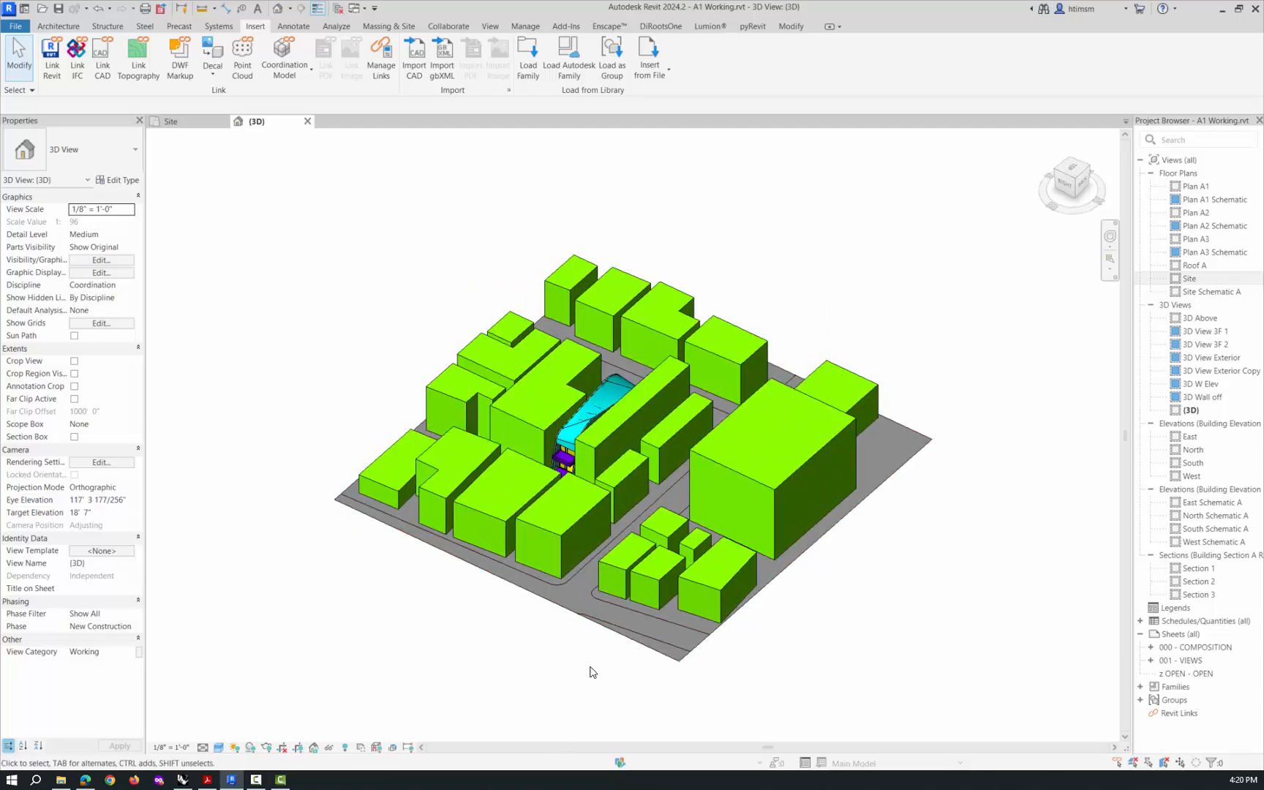
# Step: Examine the FOBA building among the surrounding blocks, both close up and across the whole site
pyautogui.scroll(3, 612, 572)
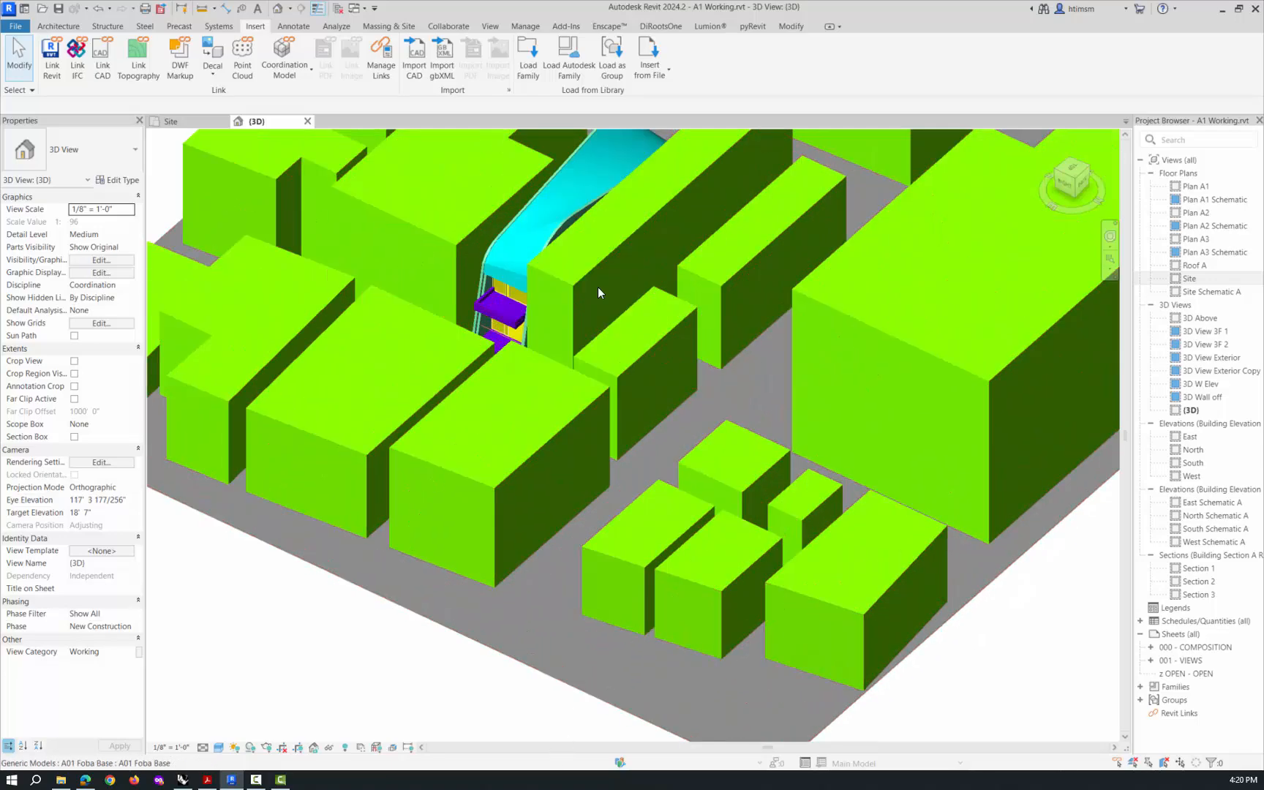
pyautogui.scroll(-3, 586, 426)
pyautogui.scroll(3, 580, 327)
pyautogui.scroll(-5, 574, 336)
pyautogui.scroll(6, 384, 396)
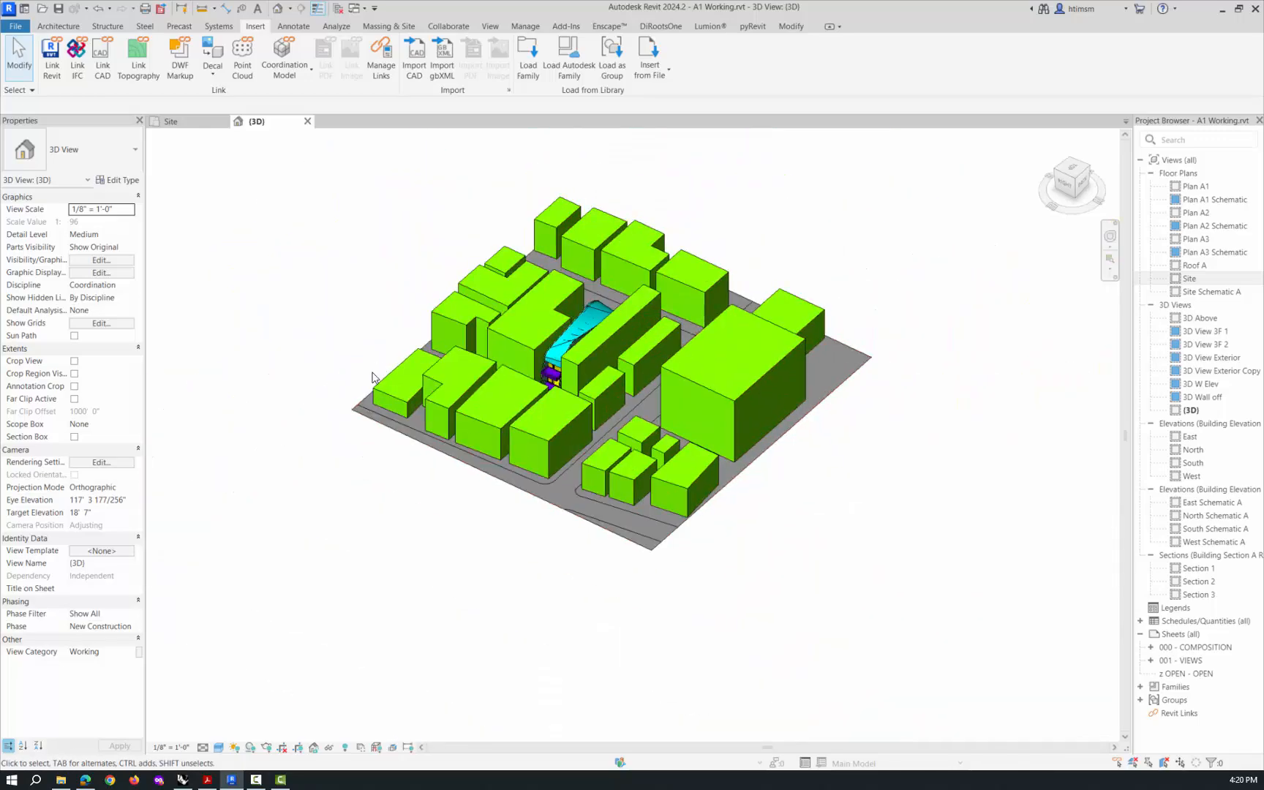
pyautogui.scroll(3, 384, 395)
pyautogui.scroll(-8, 384, 397)
pyautogui.scroll(2, 633, 383)
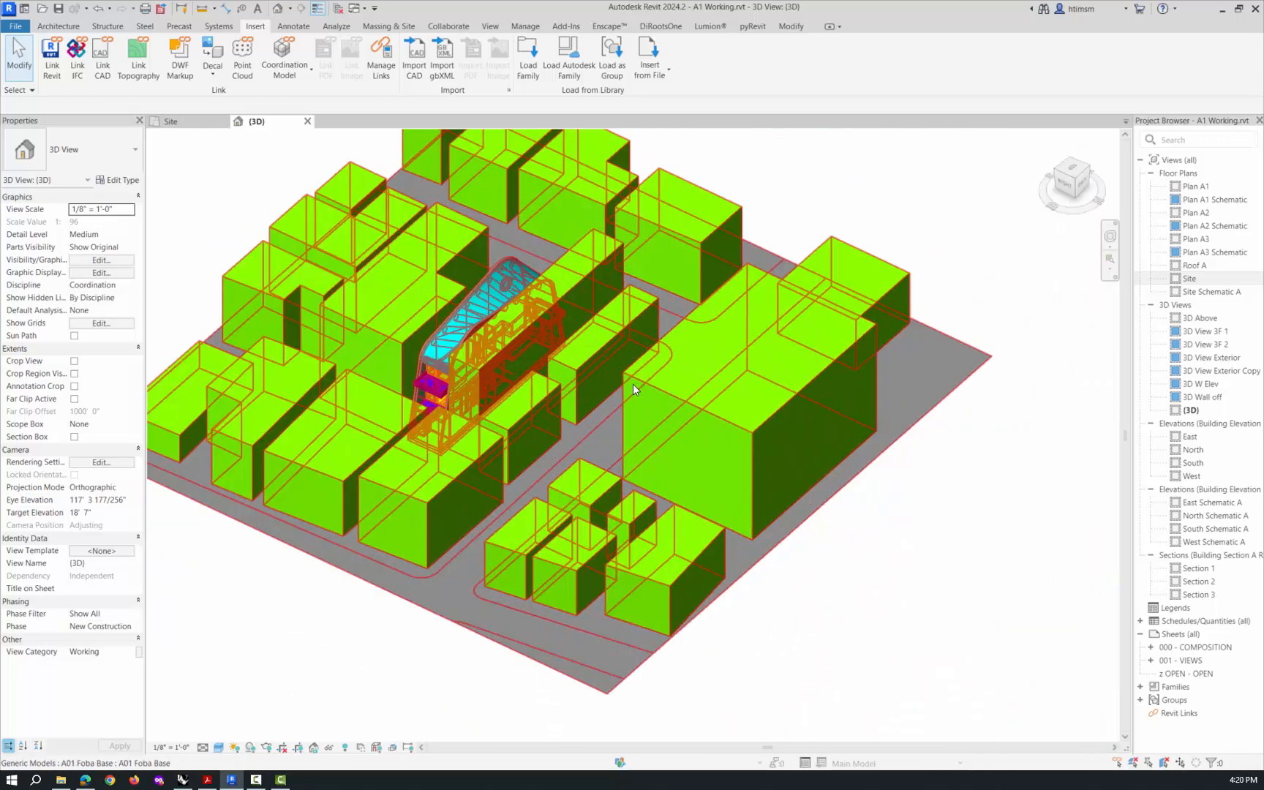
pyautogui.scroll(7, 709, 409)
pyautogui.scroll(-8, 706, 406)
pyautogui.scroll(4, 619, 376)
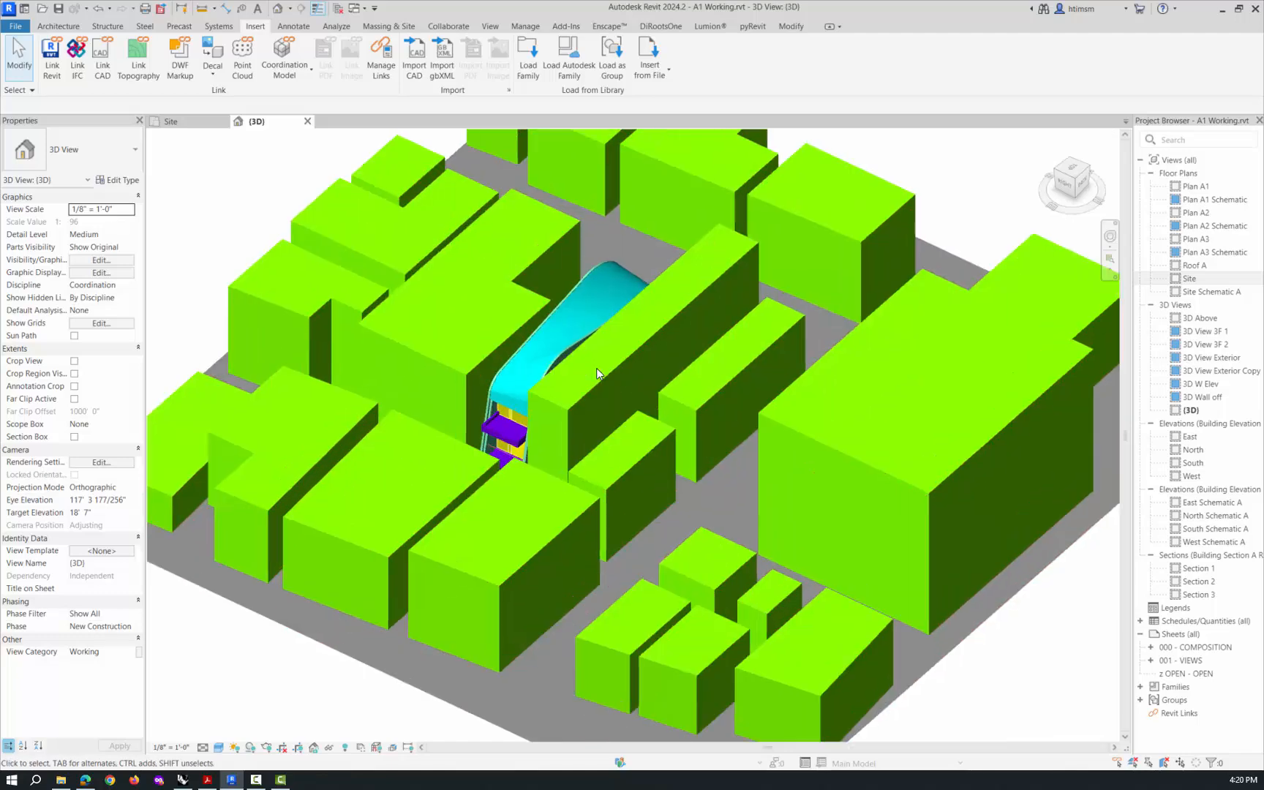
pyautogui.scroll(-4, 596, 347)
pyautogui.moveTo(692, 206)
pyautogui.mouseDown(button='middle')
pyautogui.moveTo(654, 504)
pyautogui.moveTo(719, 176)
pyautogui.moveTo(691, 345)
pyautogui.moveTo(699, 229)
pyautogui.mouseUp(button='middle')
pyautogui.scroll(-1, 654, 503)
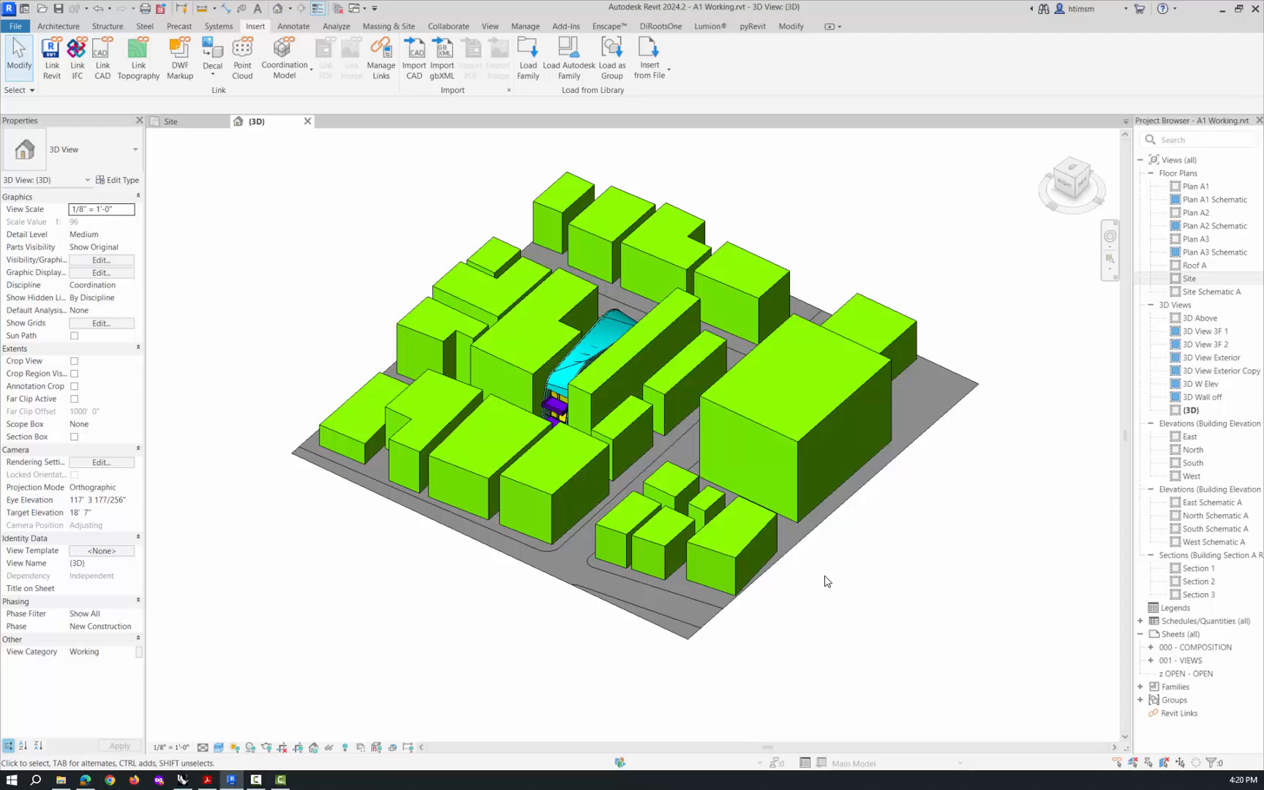
pyautogui.scroll(-3, 626, 455)
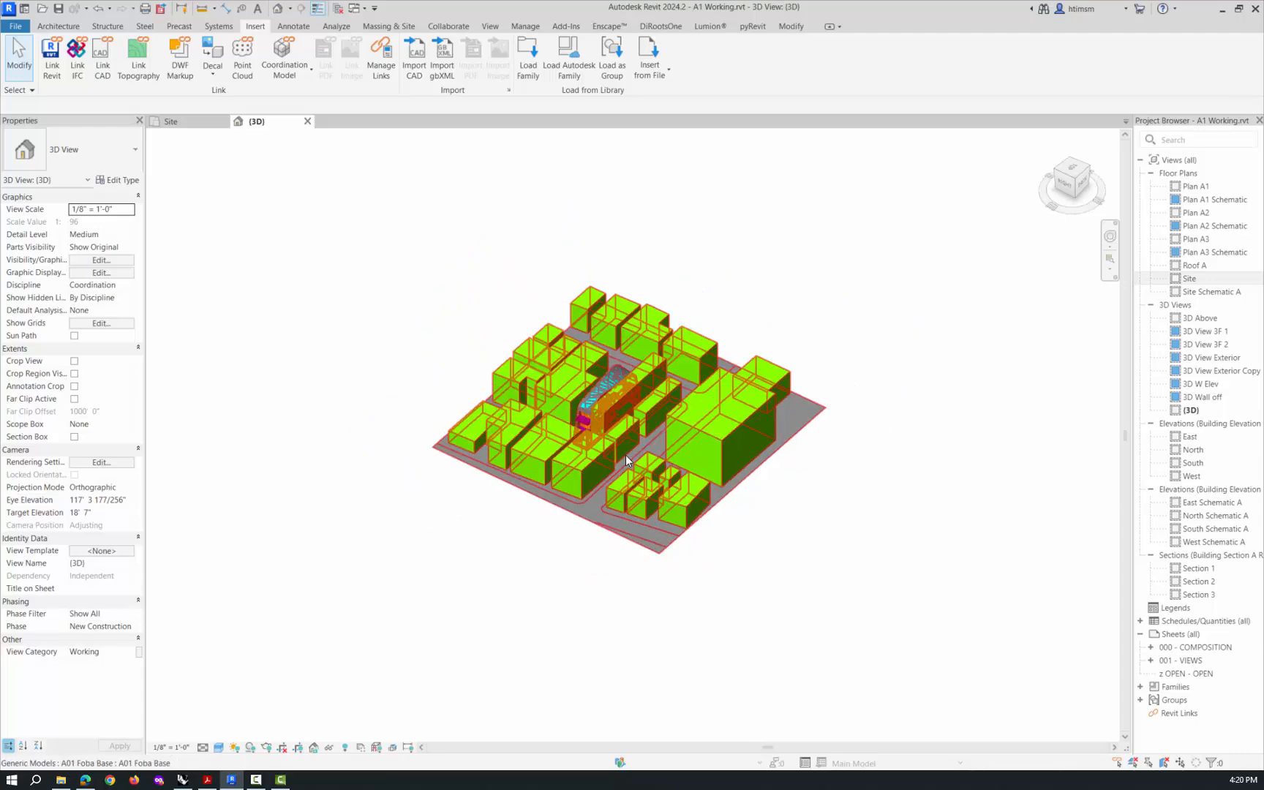
pyautogui.scroll(4, 617, 400)
pyautogui.keyDown('shift'); pyautogui.moveTo(619, 373); pyautogui.dragTo(886, 366, button='middle'); pyautogui.keyUp('shift')
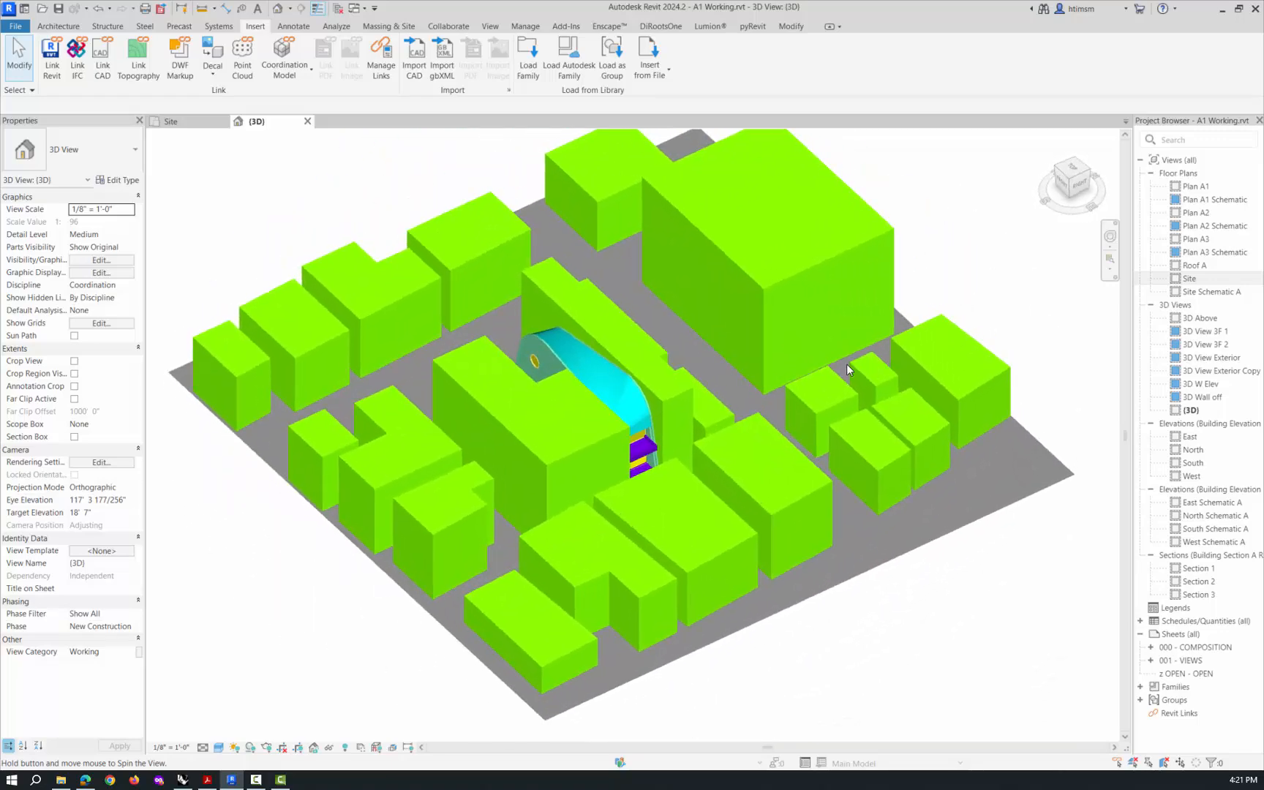
pyautogui.moveTo(644, 379); pyautogui.dragTo(282, 405, button='middle')
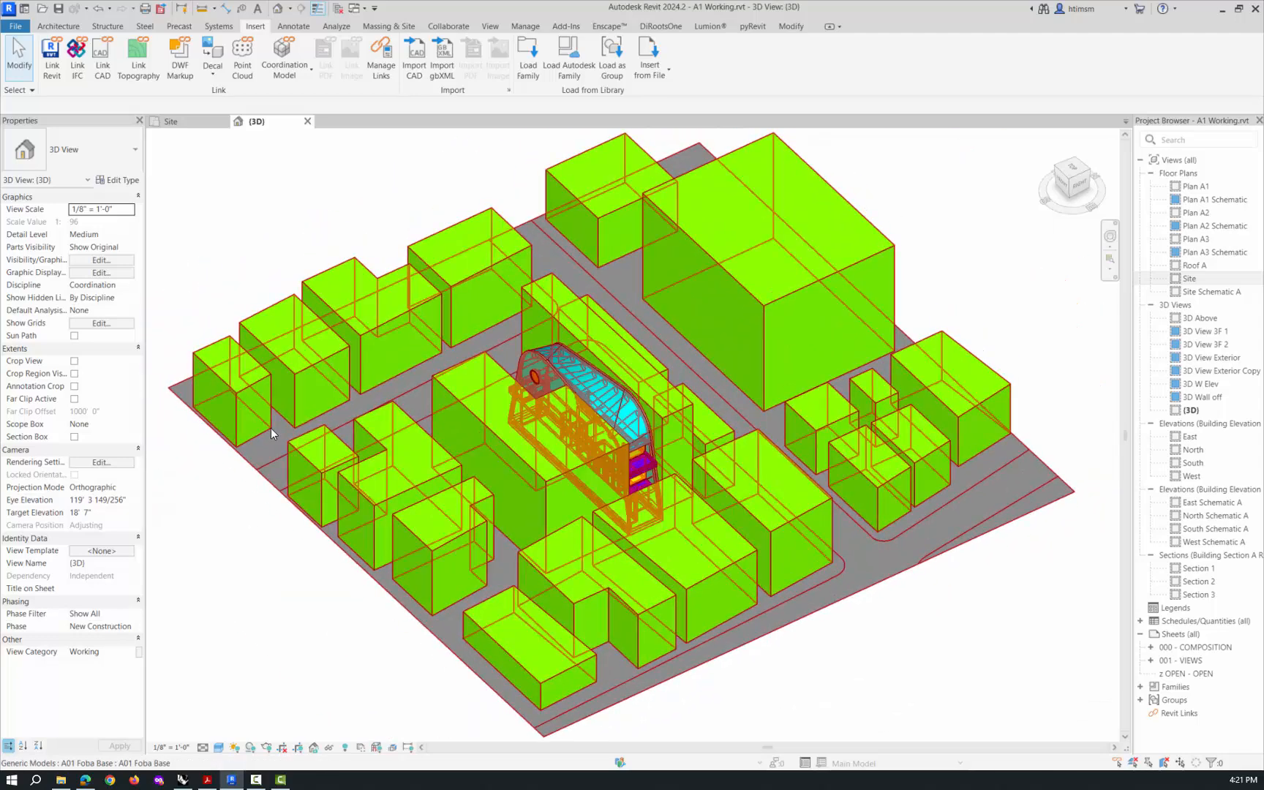